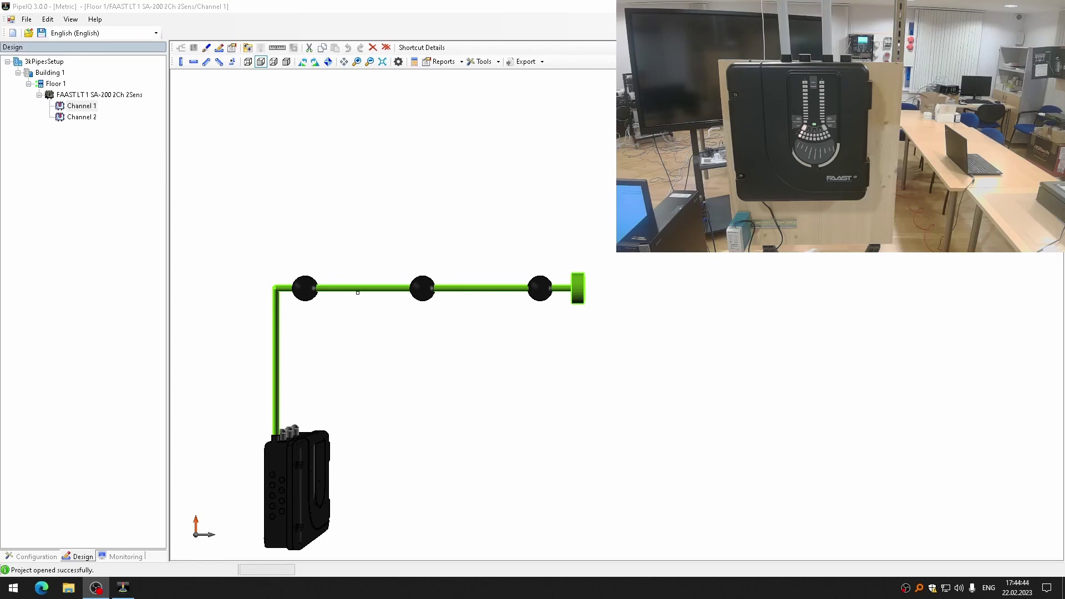
- Try to lengthen Channel 1's horizontal pipe to 2.5 m with regenerated 6.5 mm holes, deleting Holes 5 and 6
double_click(358, 289)
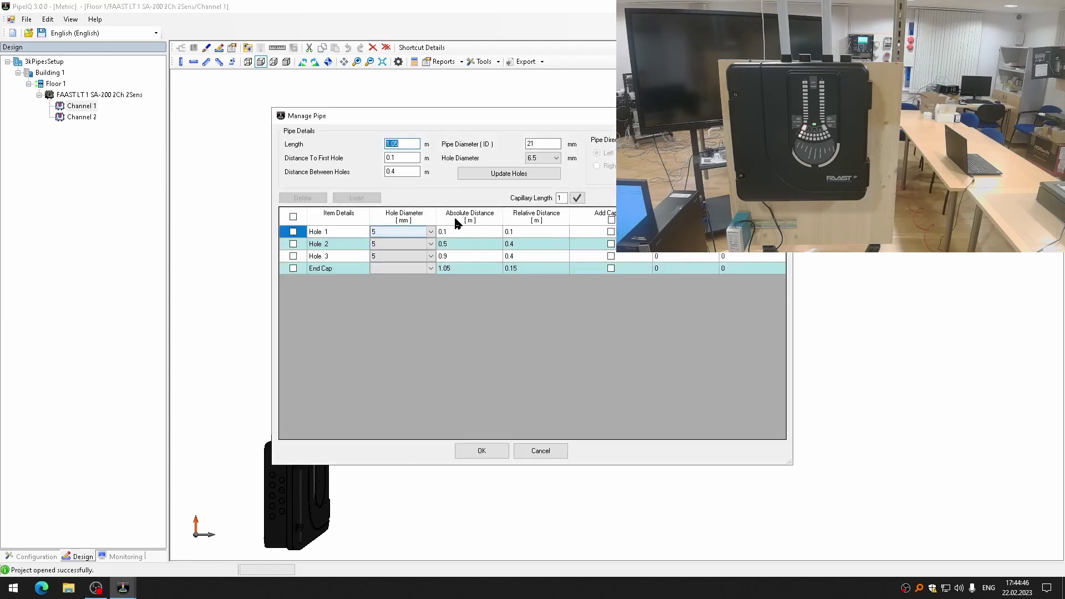
type("2")
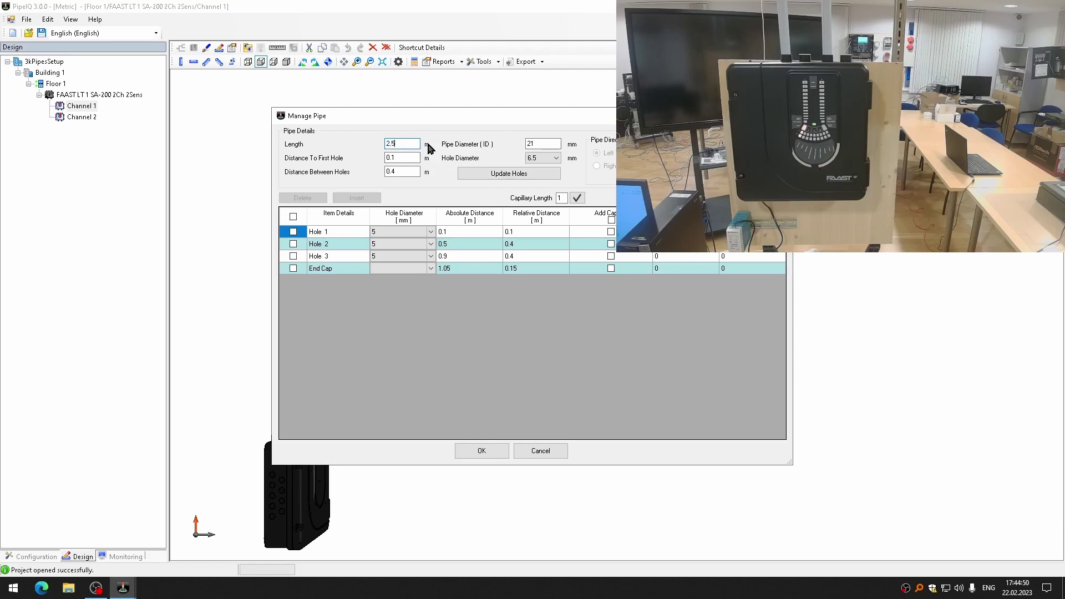
left_click(515, 176)
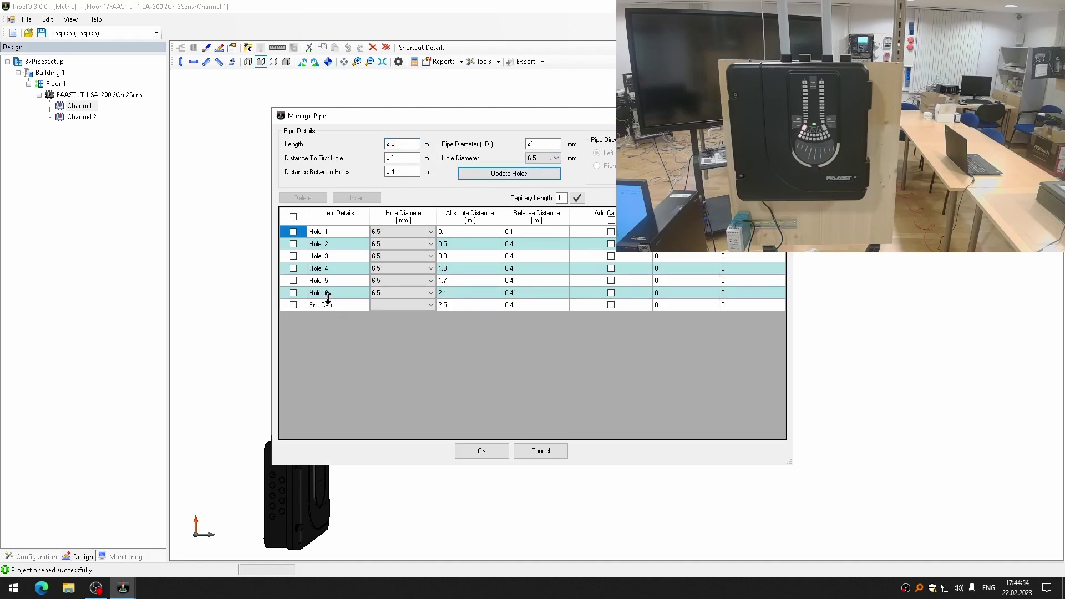
left_click(293, 292)
left_click(302, 197)
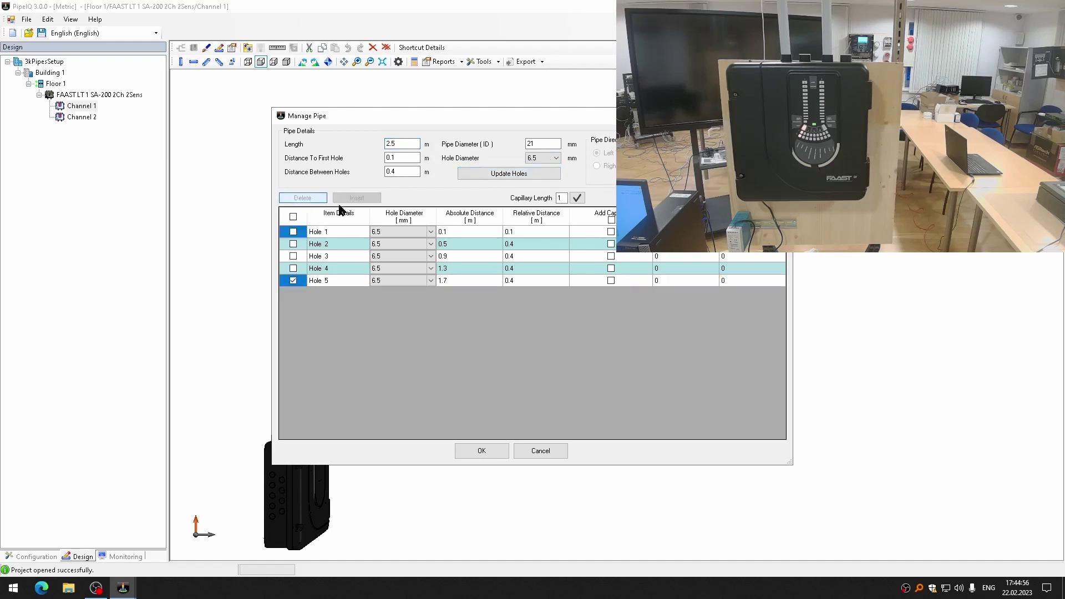
left_click(498, 451)
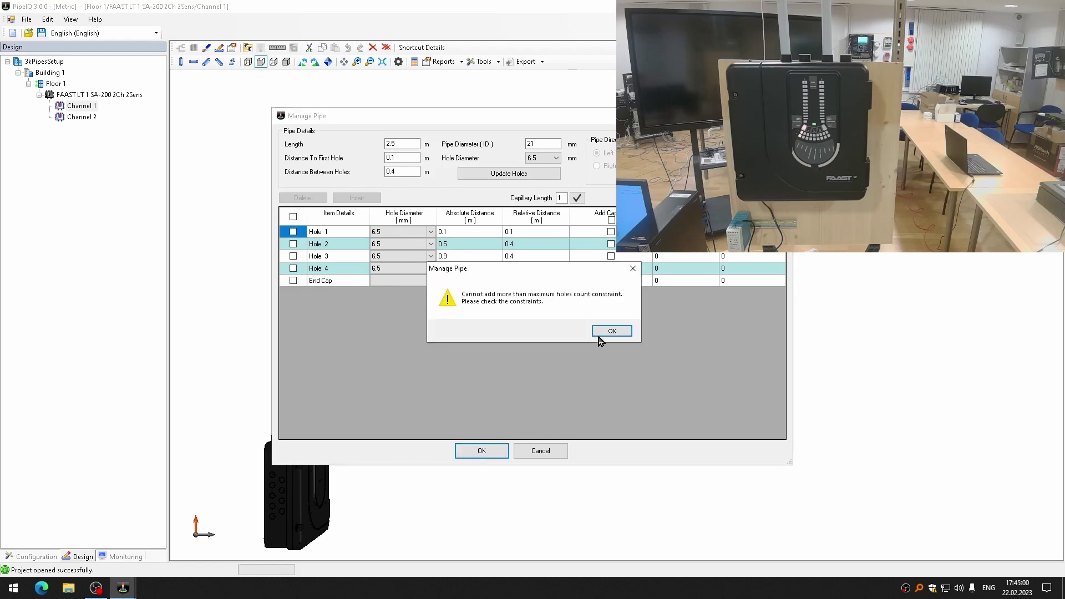
left_click(607, 331)
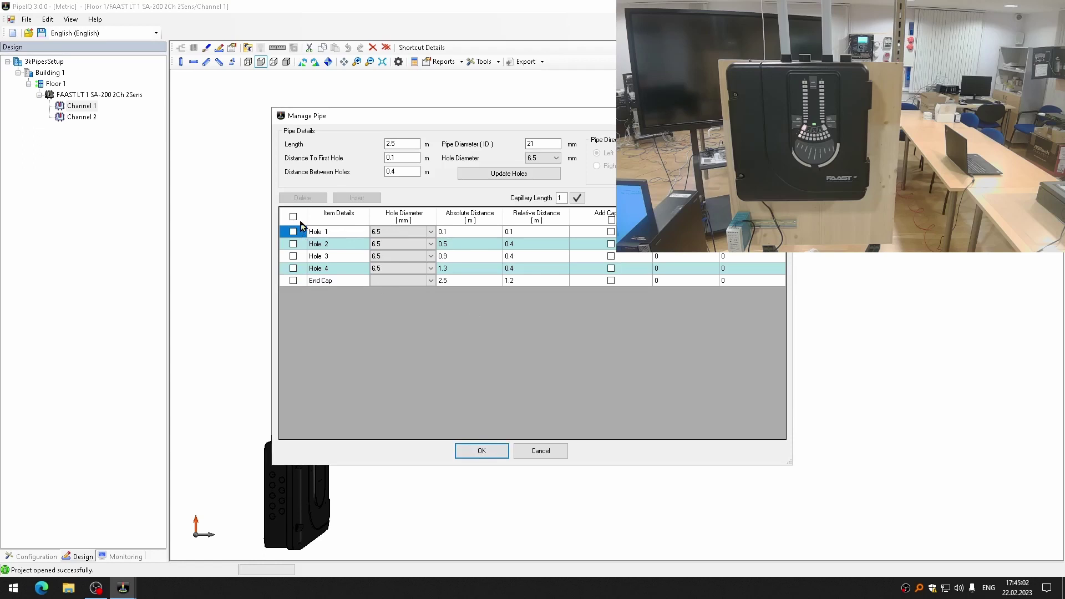
left_click(485, 454)
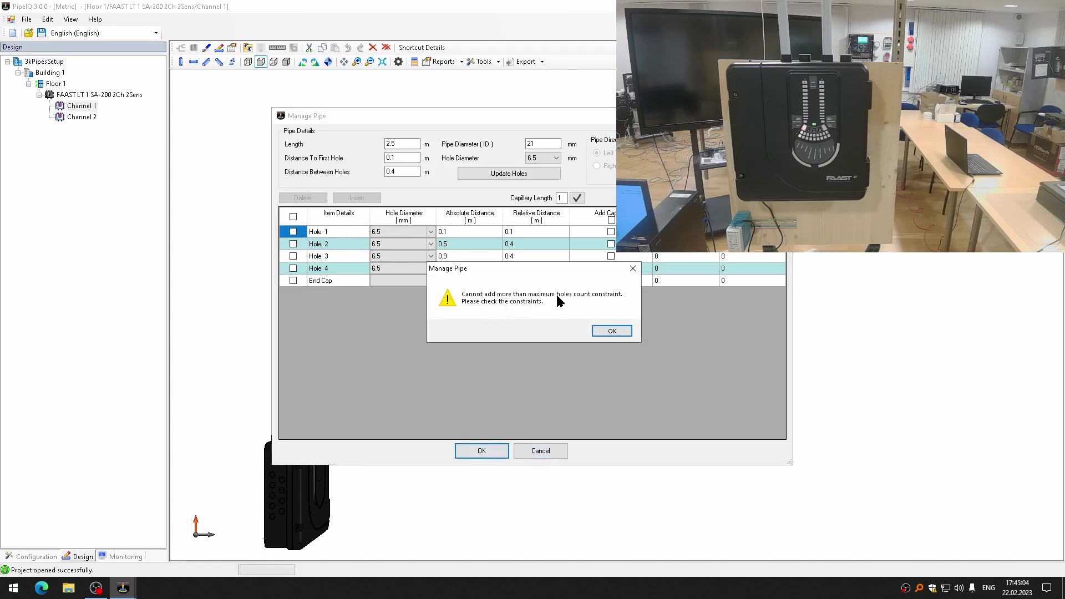
left_click(612, 330)
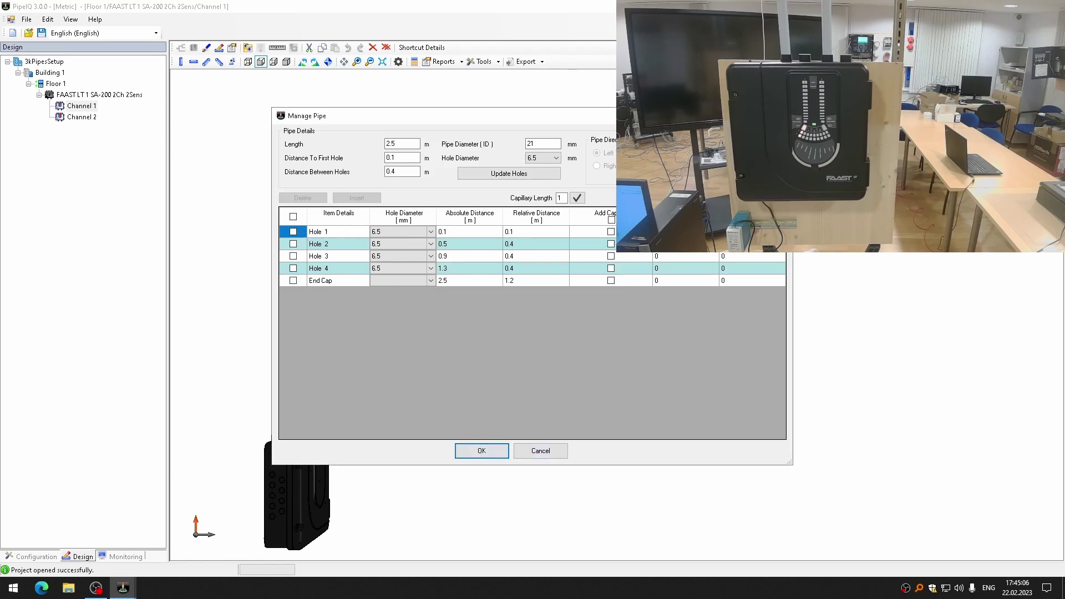
- Change the EN54 classification to Class C in Channel 1's calculation settings and accept the calculation
double_click(297, 488)
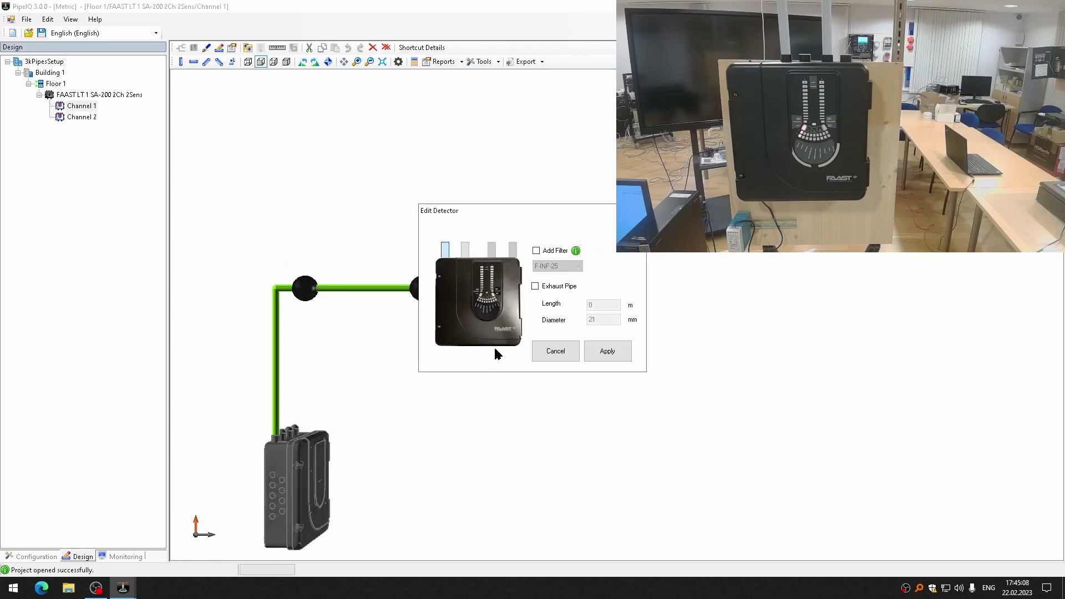
left_click(608, 355)
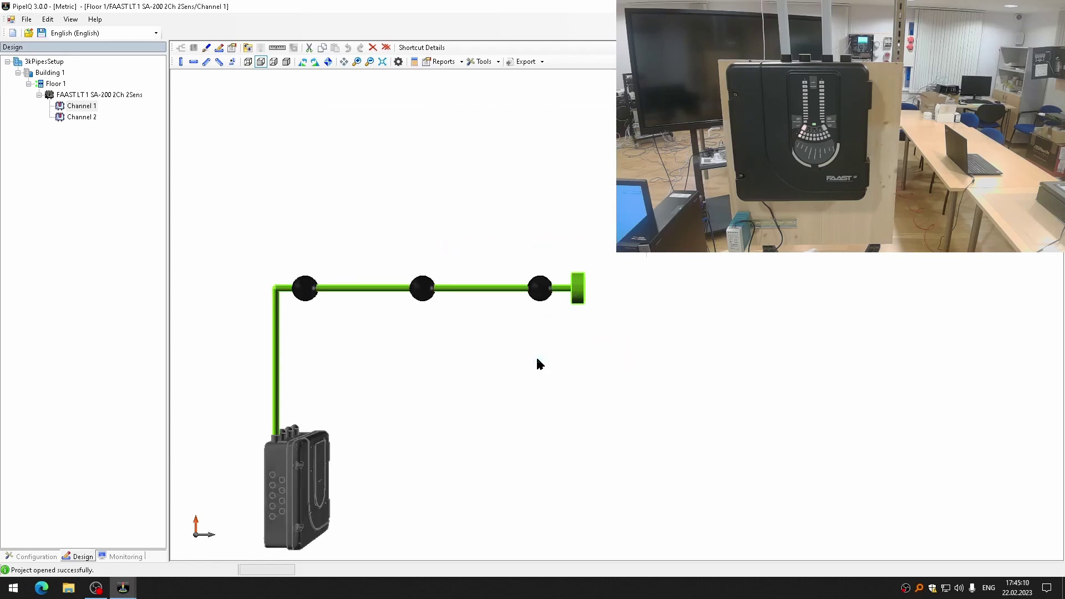
left_click(414, 61)
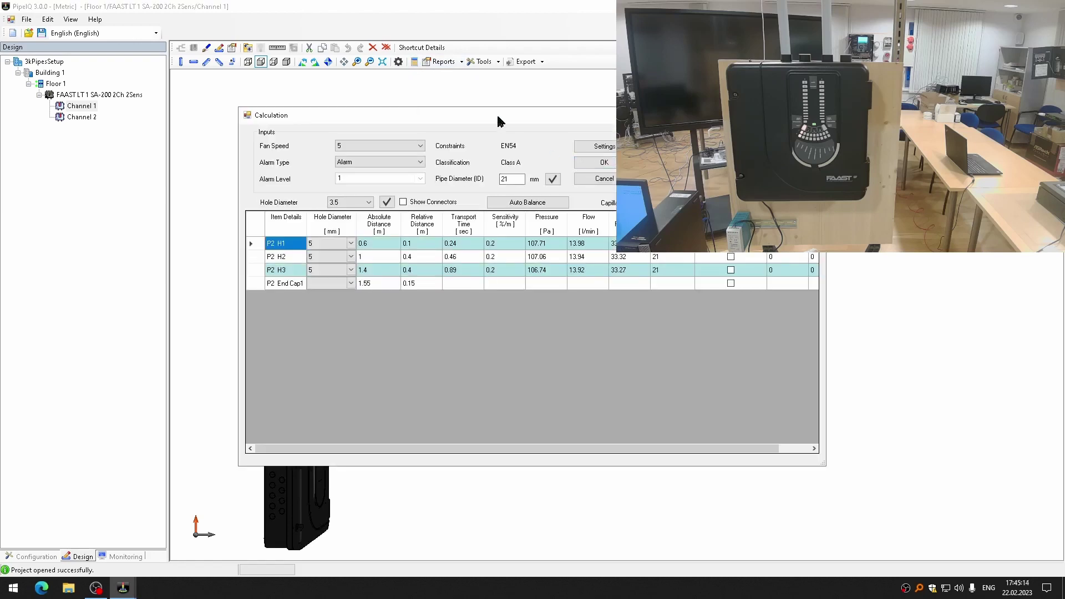
left_click_drag(483, 109, 471, 224)
key("alt+Tab")
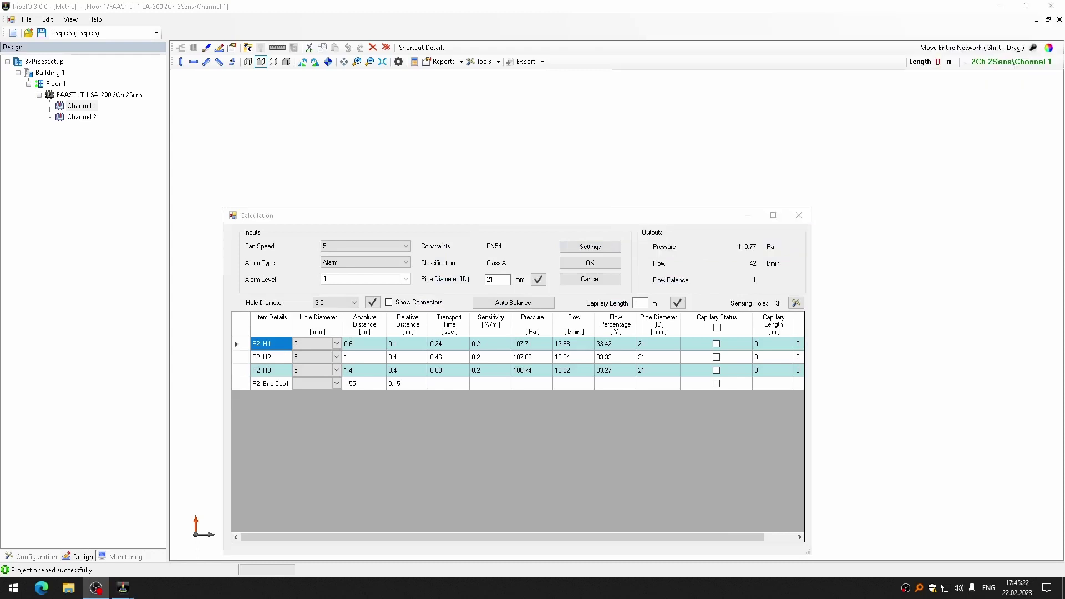
left_click_drag(444, 220, 429, 143)
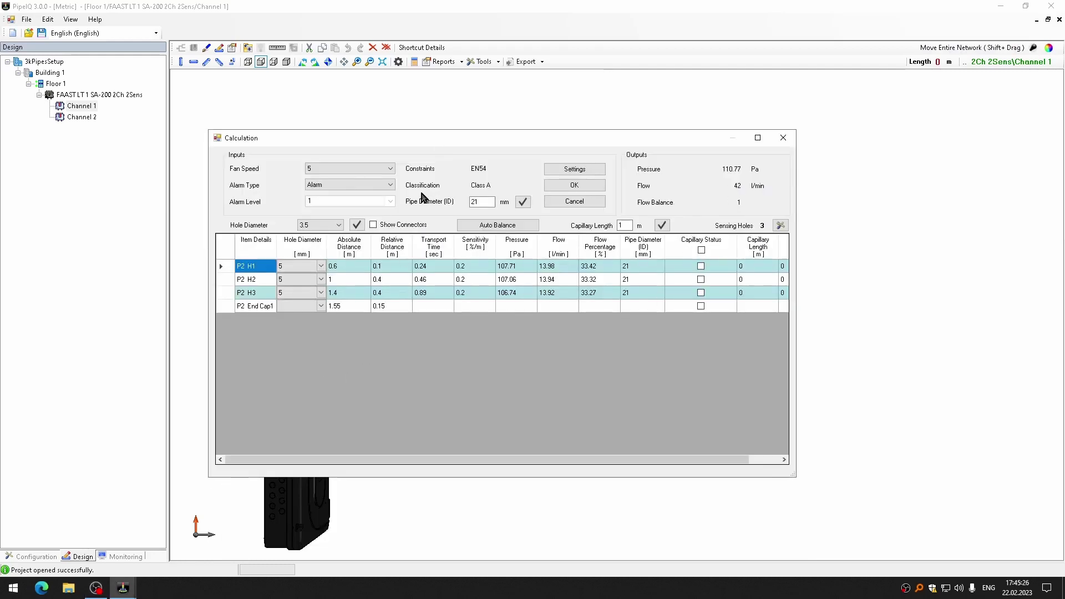
left_click(575, 169)
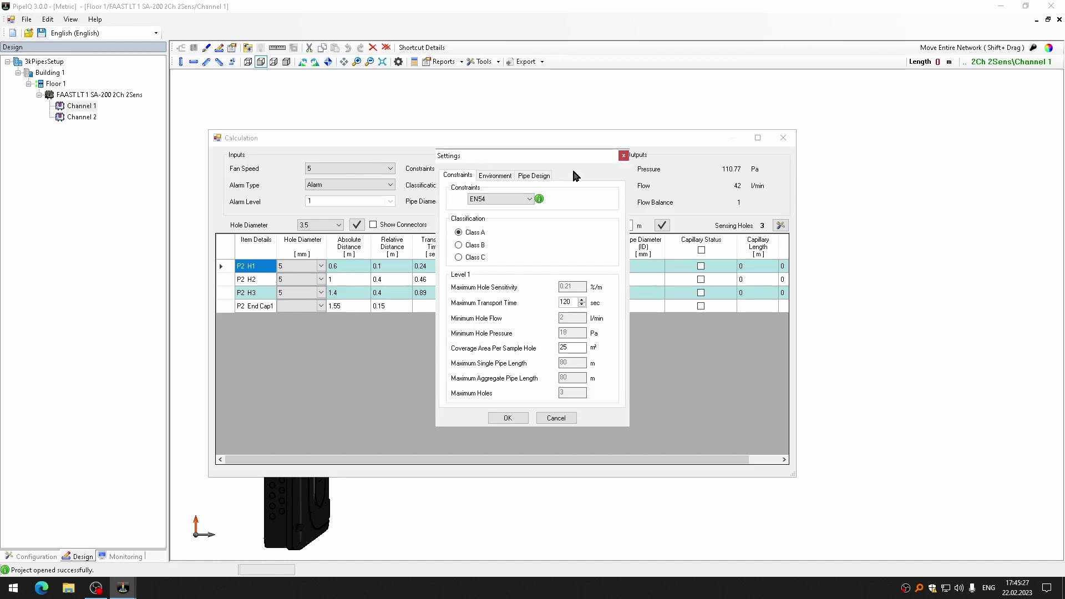
left_click(458, 257)
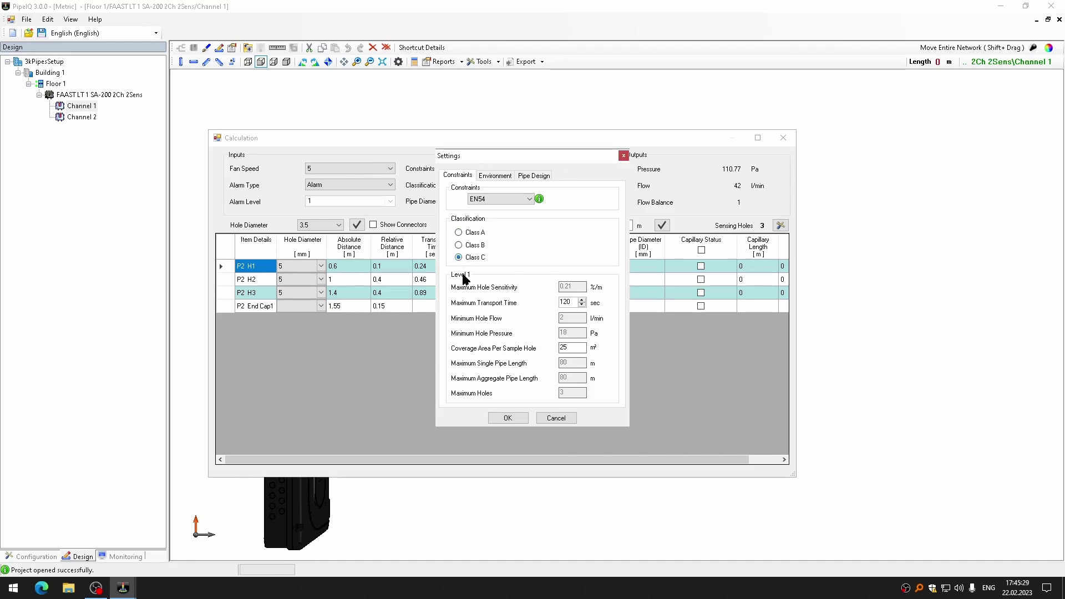
left_click(507, 418)
left_click(596, 187)
- Set Channel 1's horizontal pipe length to 2.5 m, regenerate its 6.5 mm holes, and delete Holes 5 and 6
double_click(489, 290)
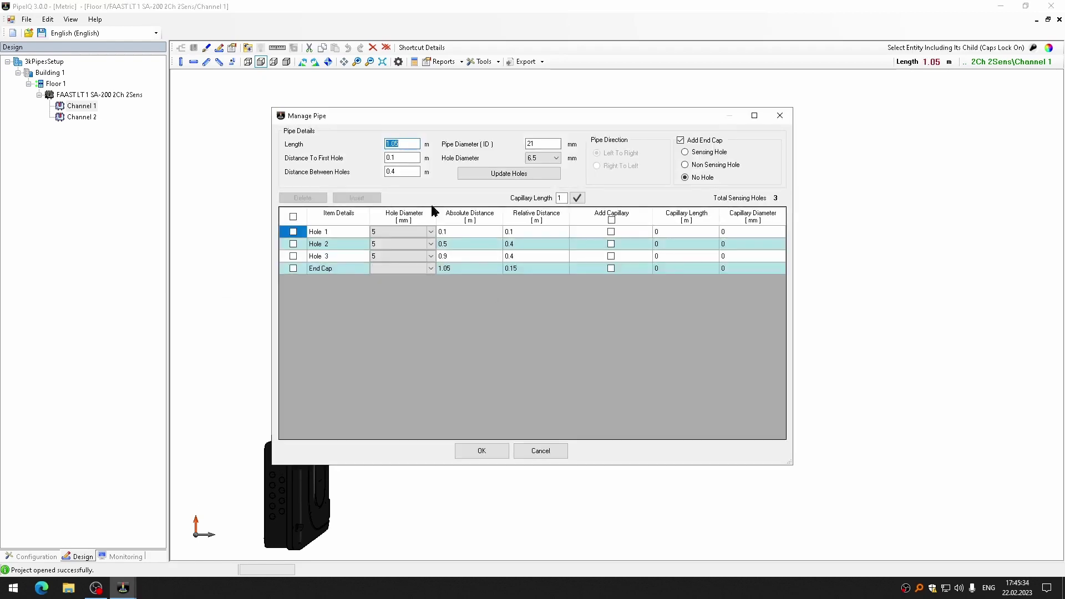
double_click(397, 144)
type("2.5")
left_click(509, 173)
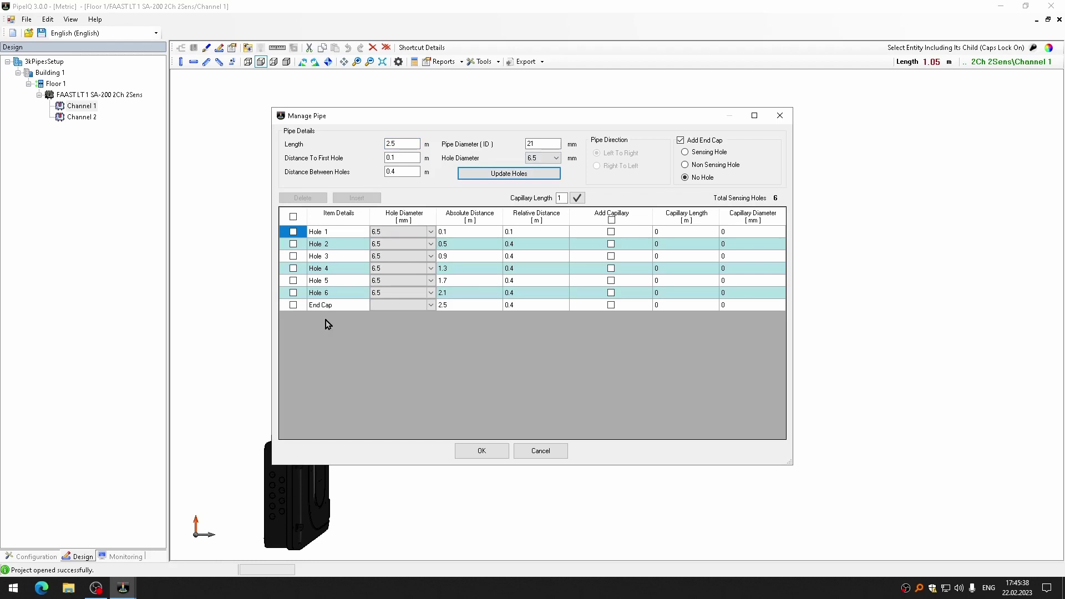
left_click(293, 293)
left_click(293, 280)
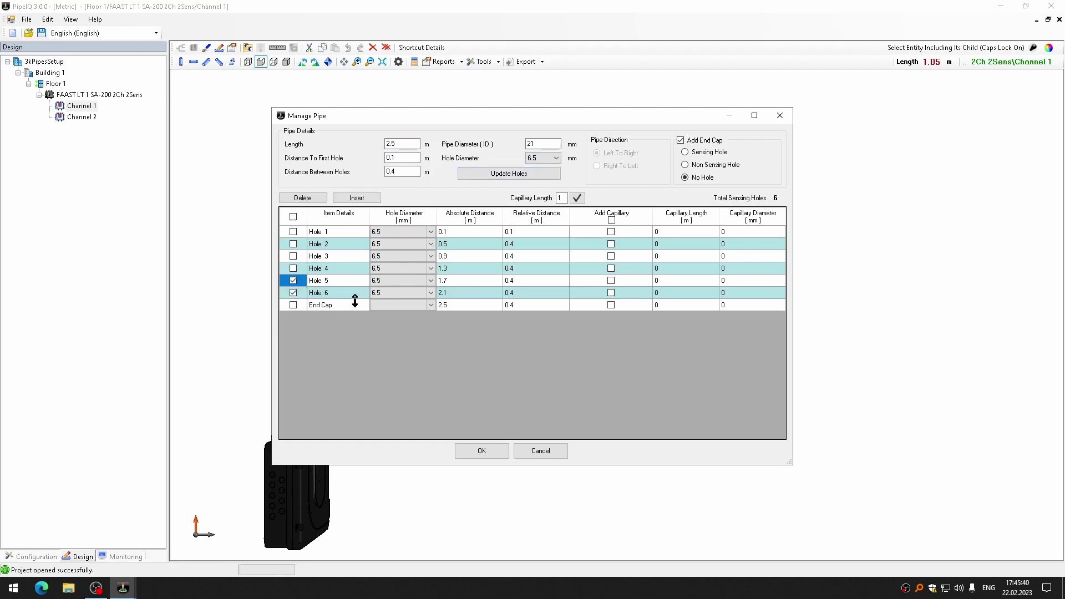
left_click(311, 199)
left_click(484, 450)
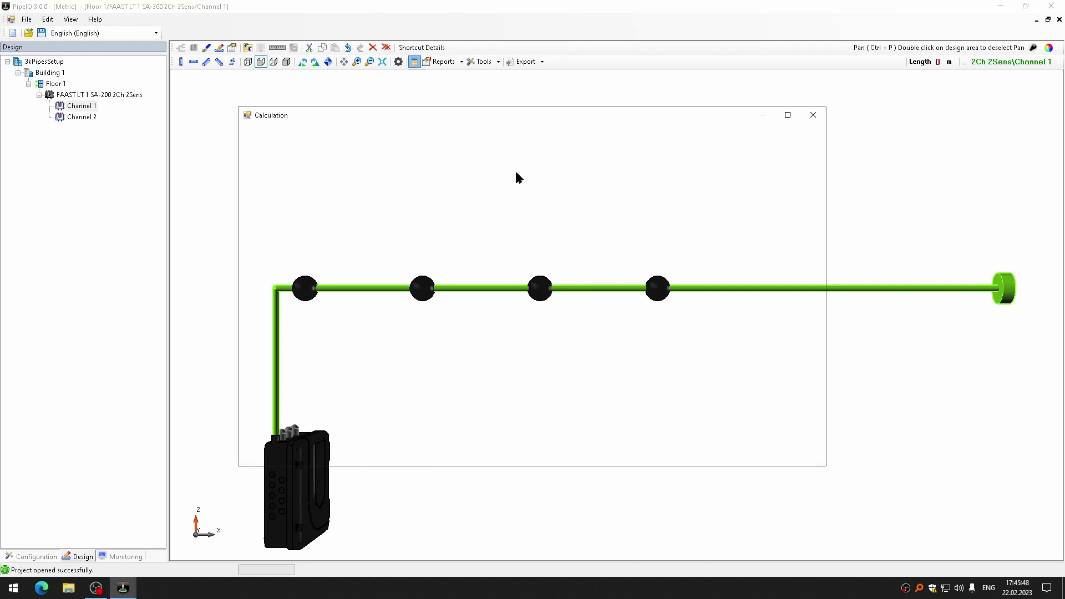
- Recalculate Channel 1 and compare its pressure and flow at fan speeds 1, 2 and higher
left_click(413, 62)
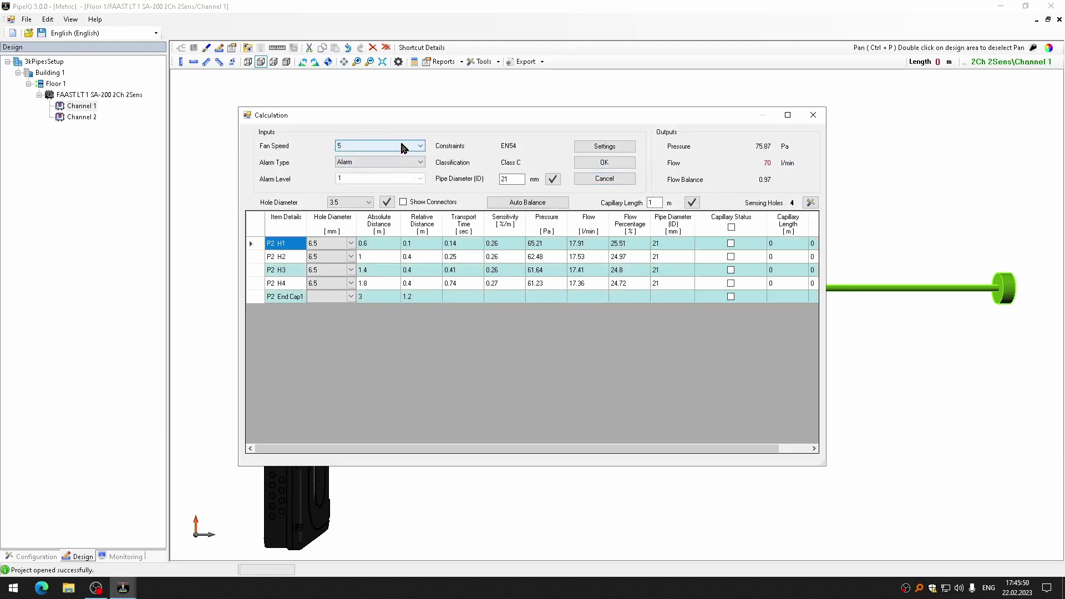
left_click(404, 145)
left_click(386, 156)
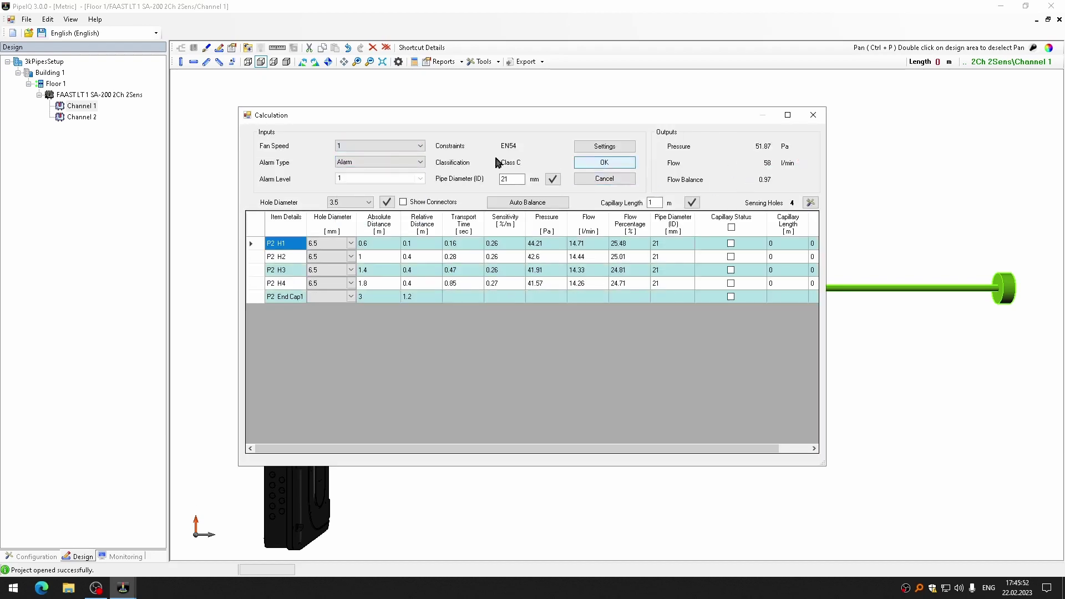
left_click(380, 146)
left_click(369, 162)
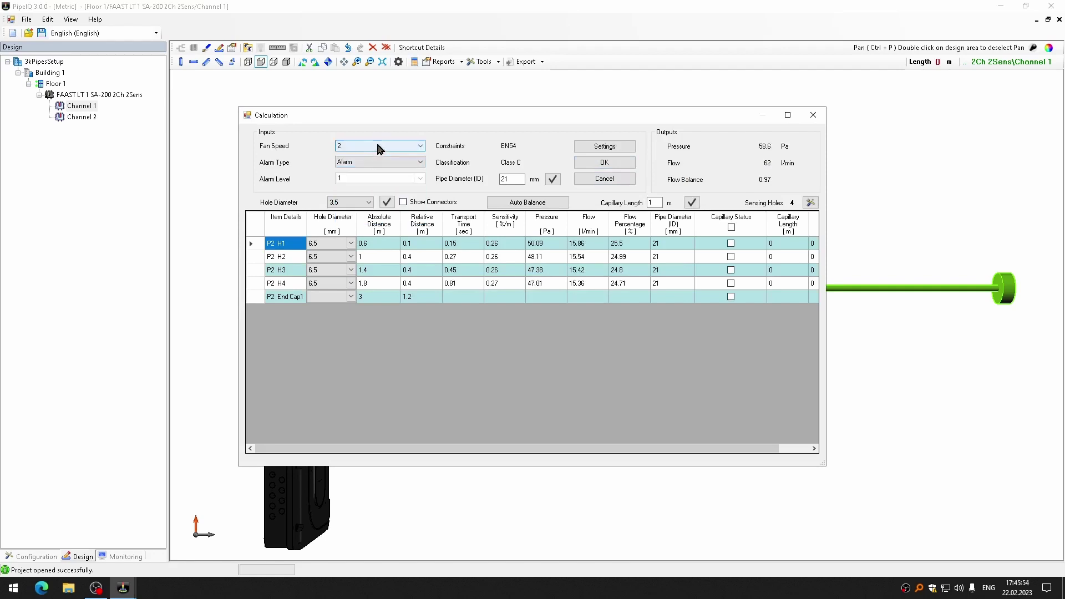
left_click(375, 143)
left_click(353, 170)
left_click(355, 145)
left_click(352, 177)
- Set Channel 1's fan speed to 1 and apply the calculated values to the configuration
left_click(368, 148)
left_click(362, 155)
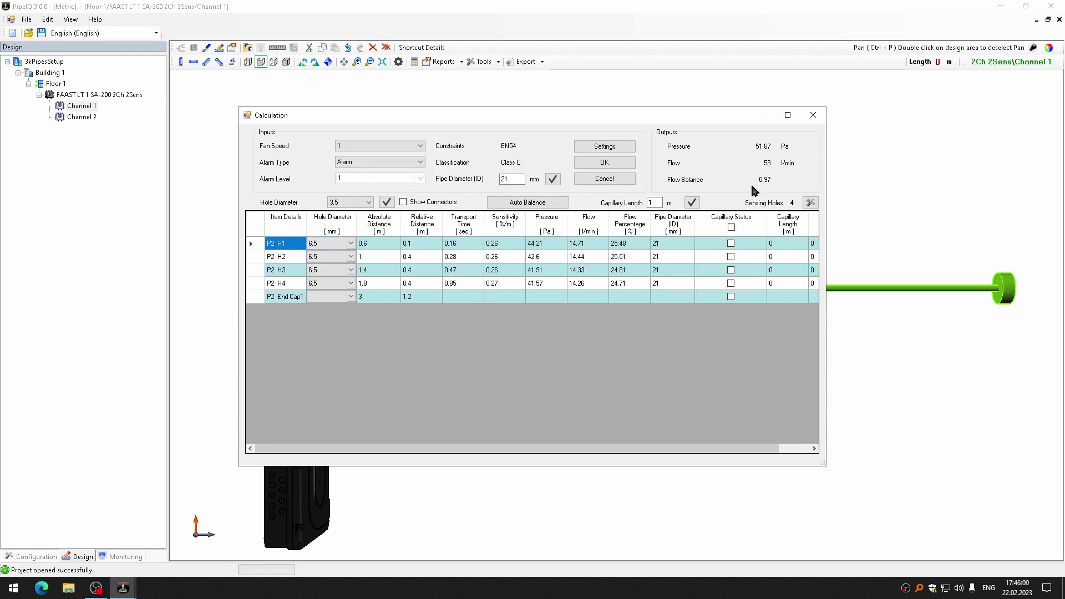
left_click(601, 162)
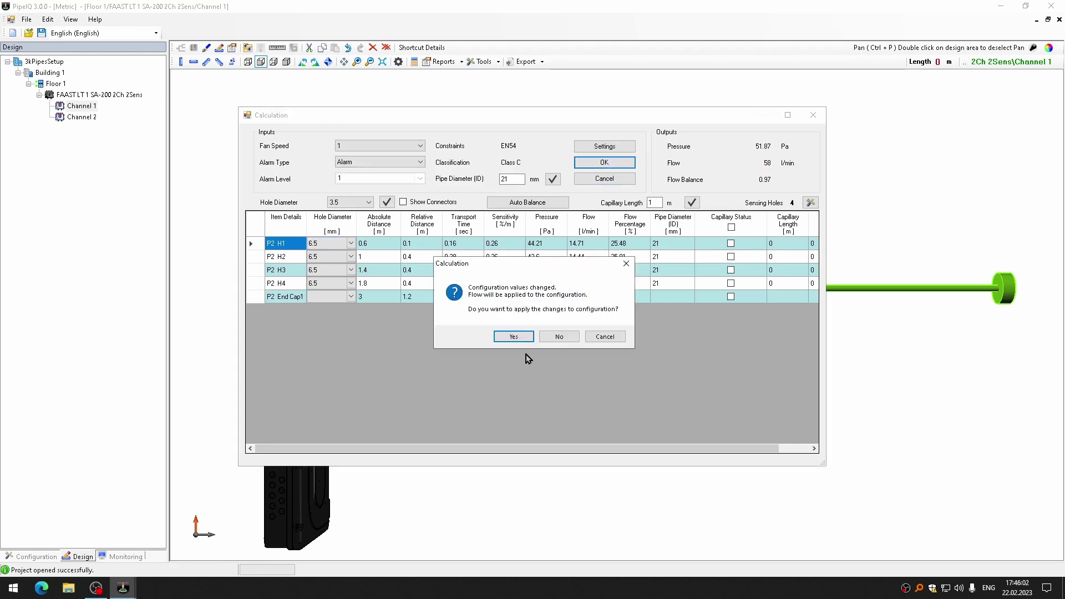
left_click(506, 336)
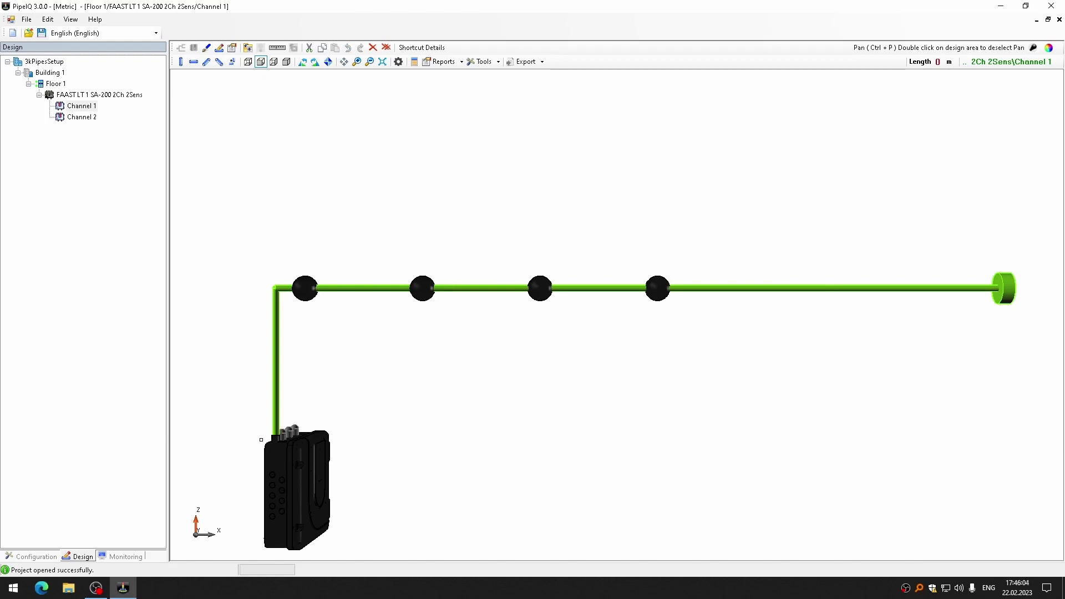
- Set Channel 2's horizontal pipe length to 1.05 m, distance to first hole to 0.1 m and hole spacing to 0.4 m
left_click(89, 119)
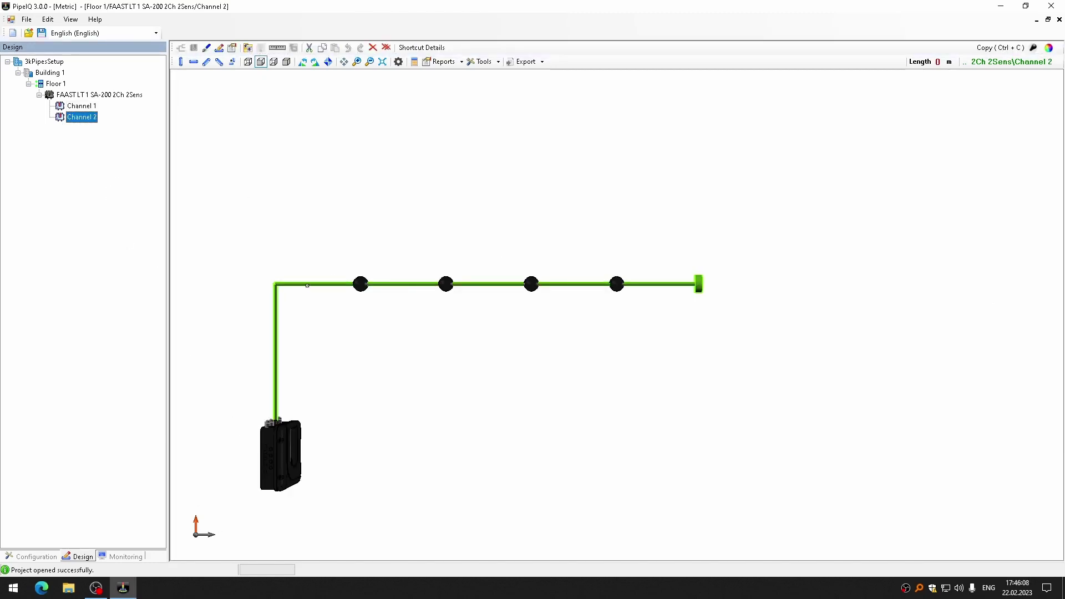
double_click(351, 284)
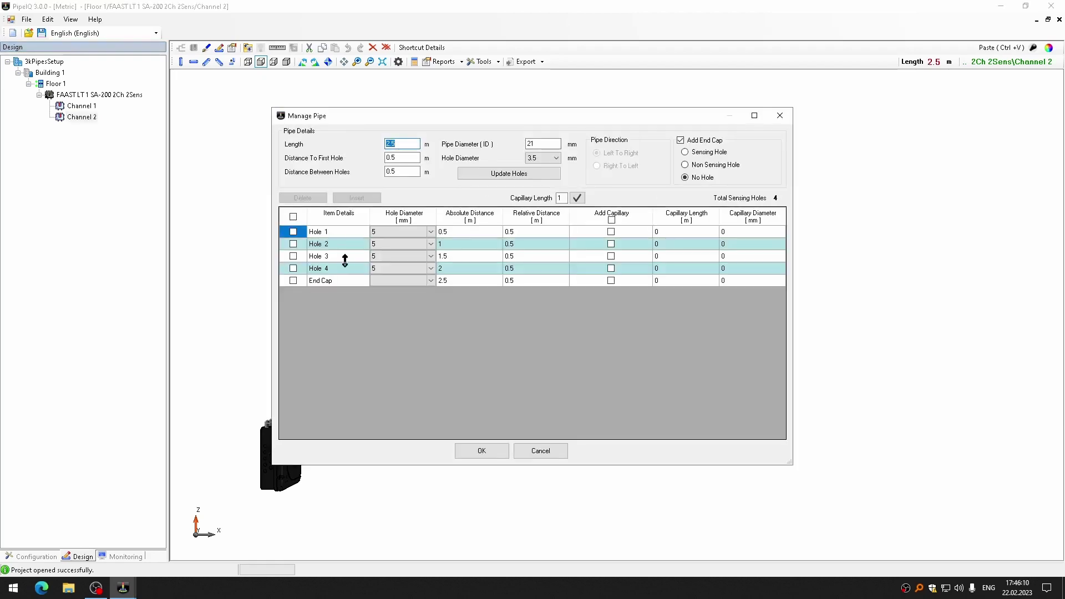
type("1")
key("Tab")
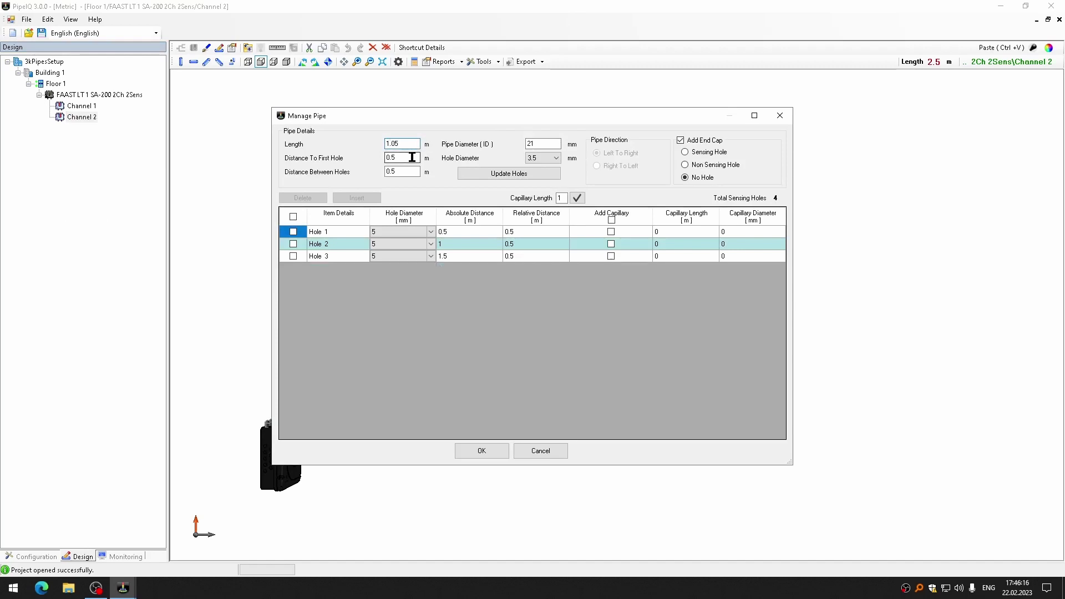
type(".1")
left_click(415, 172)
left_click(482, 450)
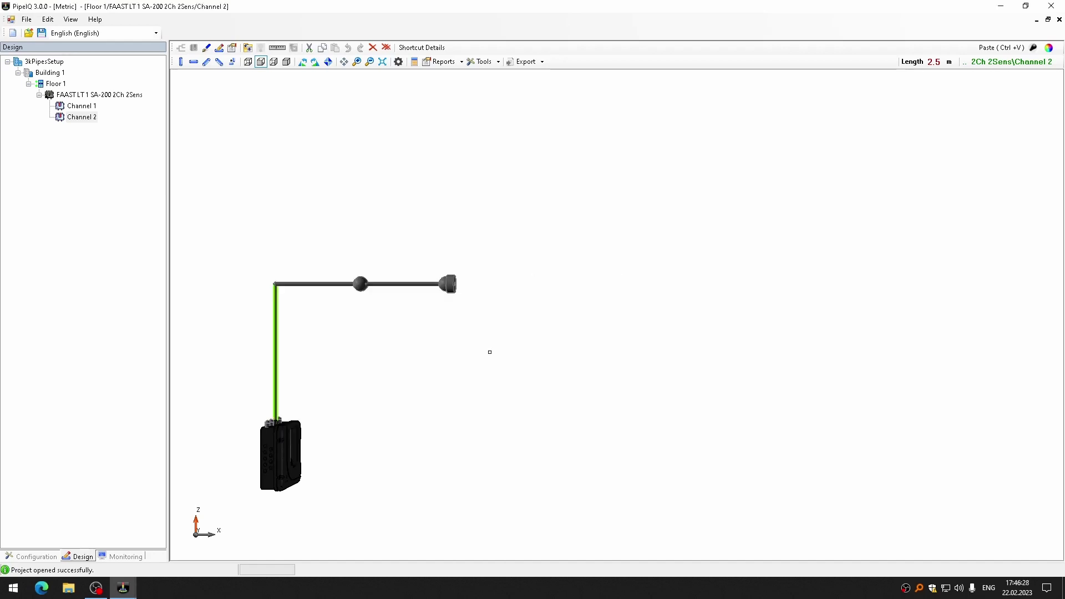
- Regenerate the holes on Channel 2's horizontal pipe from its current first-hole distance and spacing
left_click(322, 286)
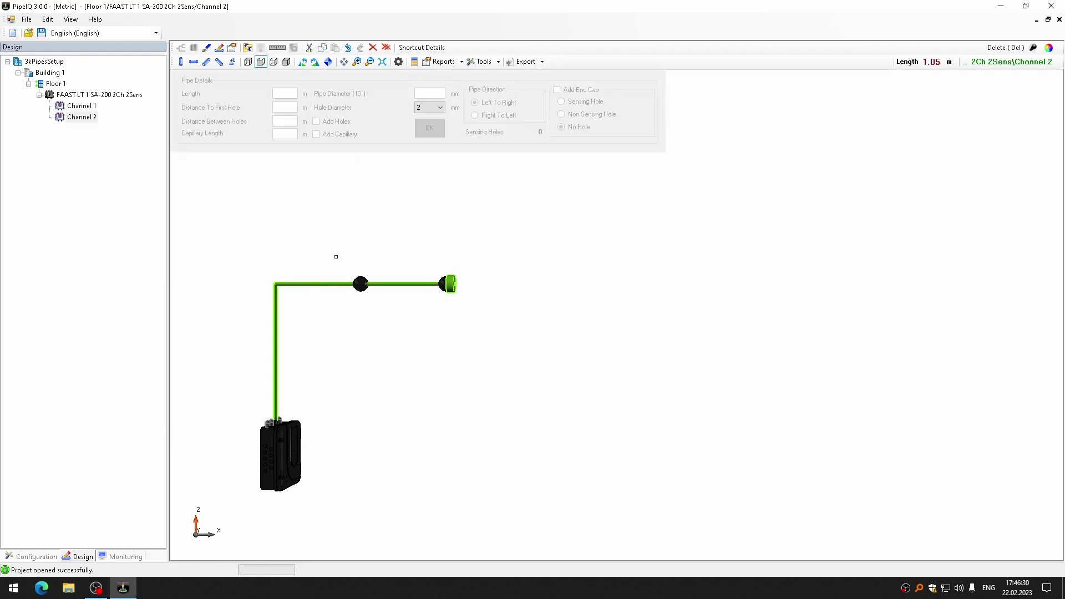
double_click(404, 286)
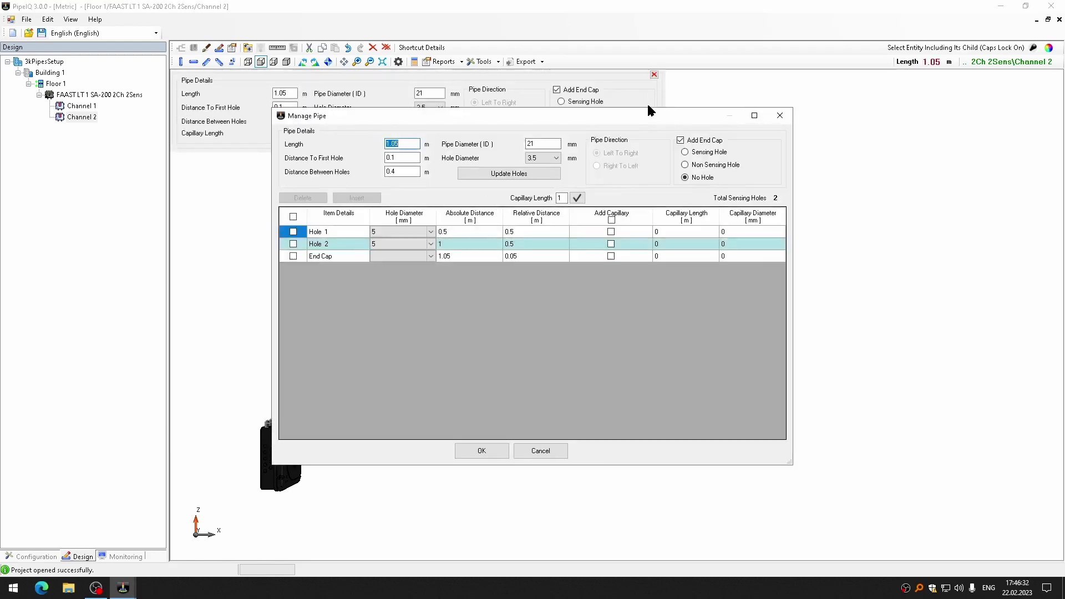
left_click(399, 158)
left_click(506, 175)
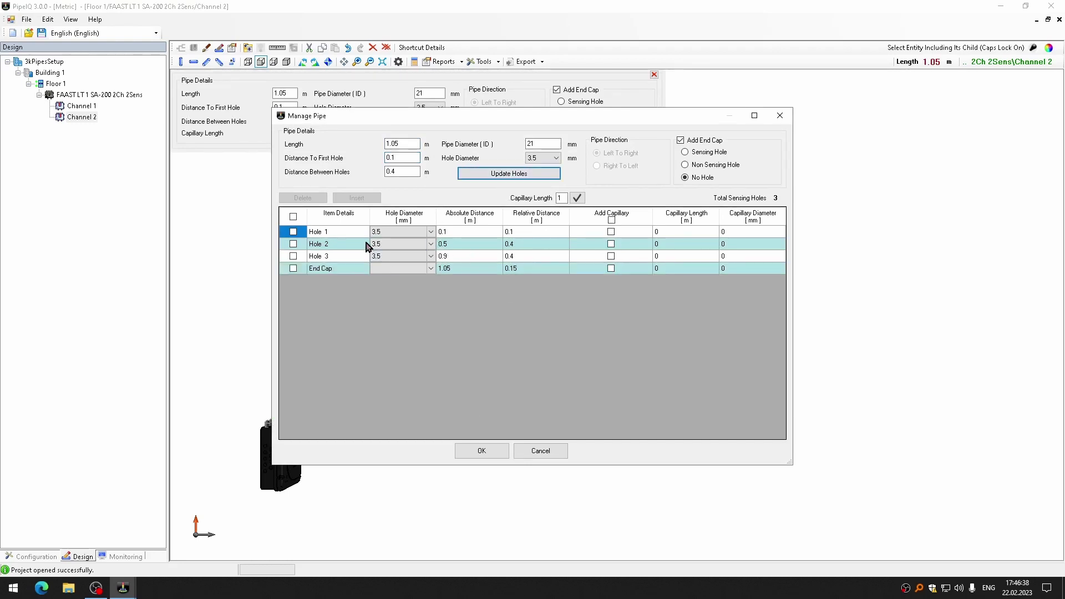
- Delete Hole 3 from Channel 2's horizontal pipe and accept the pipe changes
left_click(545, 156)
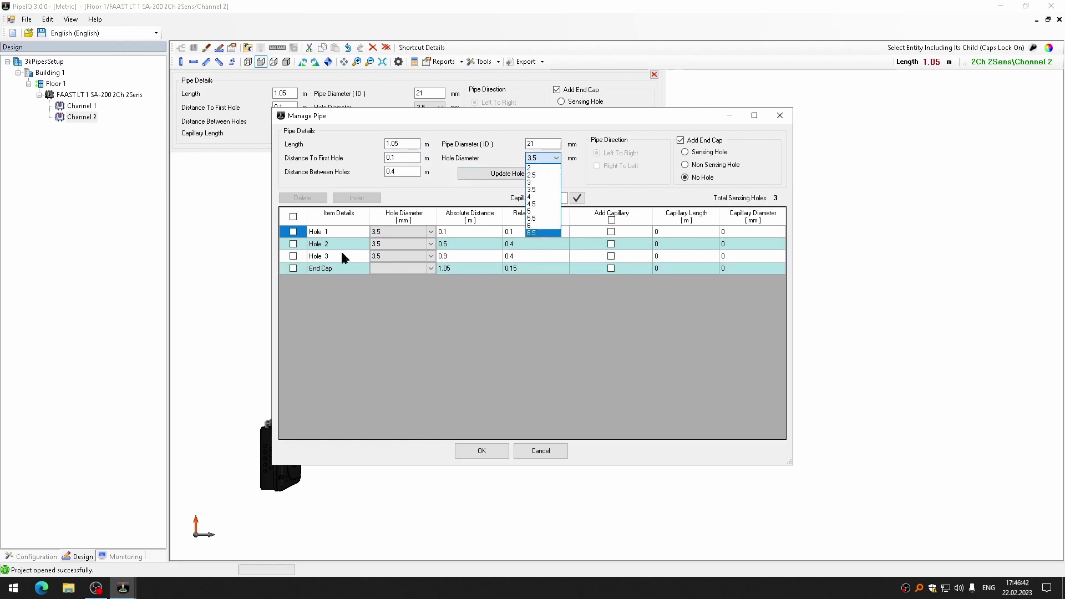
left_click(310, 263)
left_click(295, 258)
left_click(293, 256)
left_click(303, 198)
left_click(474, 457)
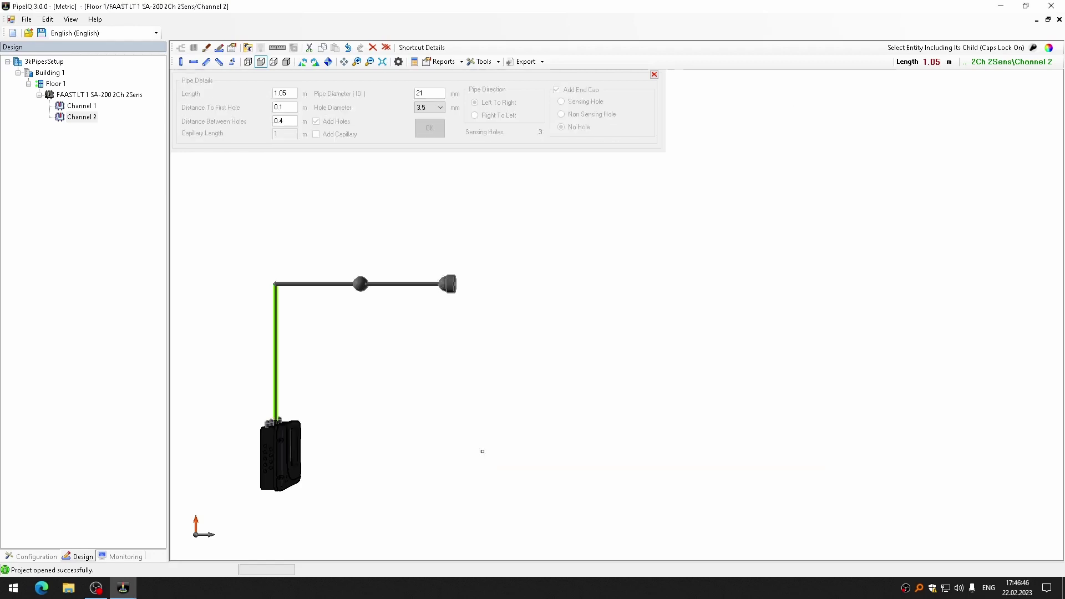
- Set the distance to first hole on Channel 2's vertical pipe to 0.4 m, regenerate its holes and accept the pipe changes
double_click(274, 377)
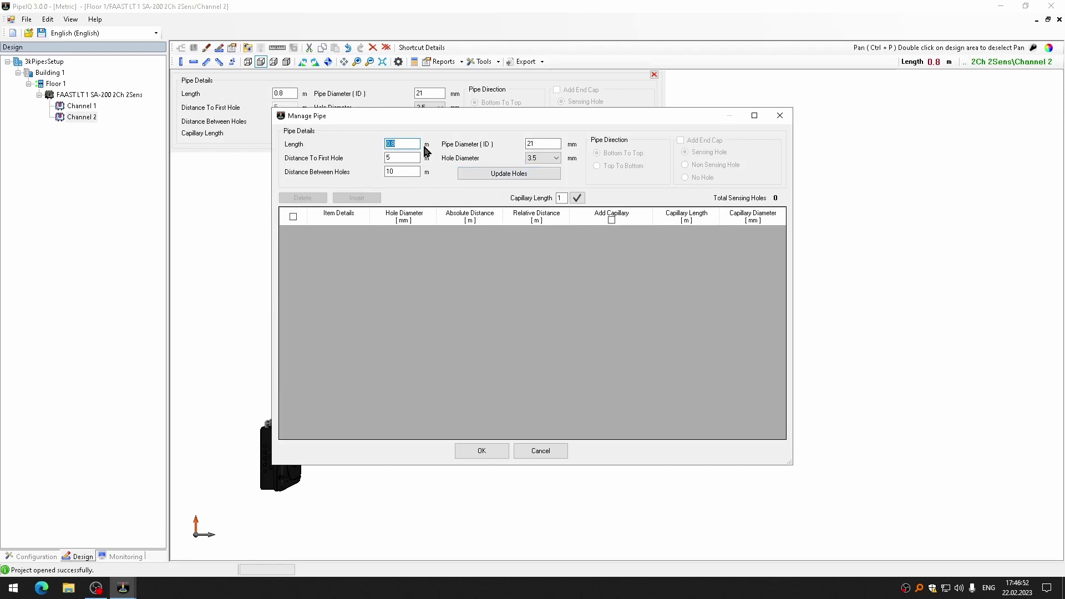
key("Tab")
left_click(506, 175)
left_click(482, 449)
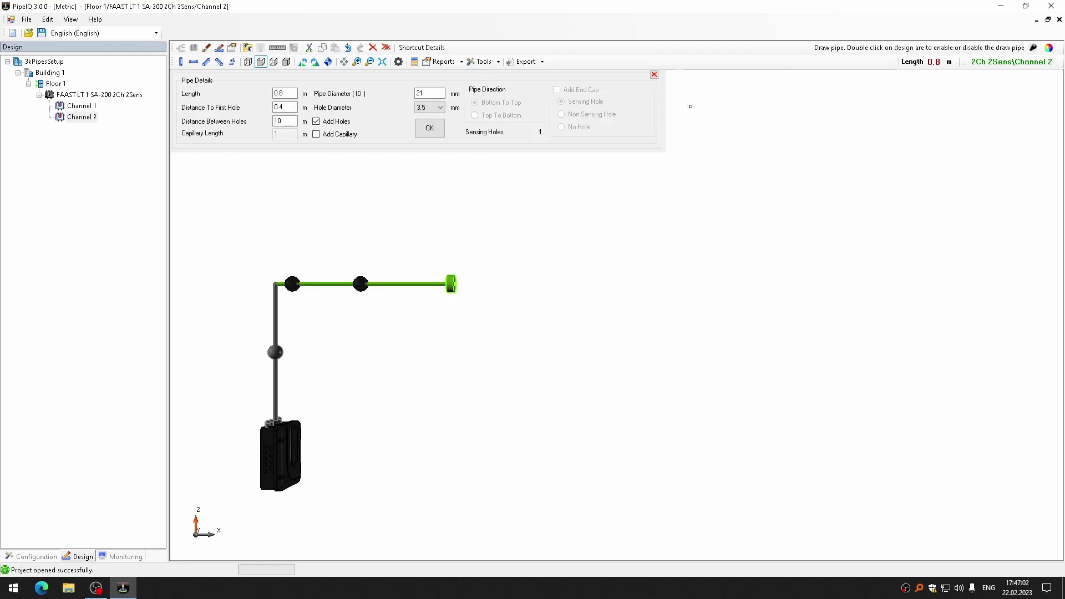
- Run the calculation for Channel 2 with fan speed 10
left_click(414, 62)
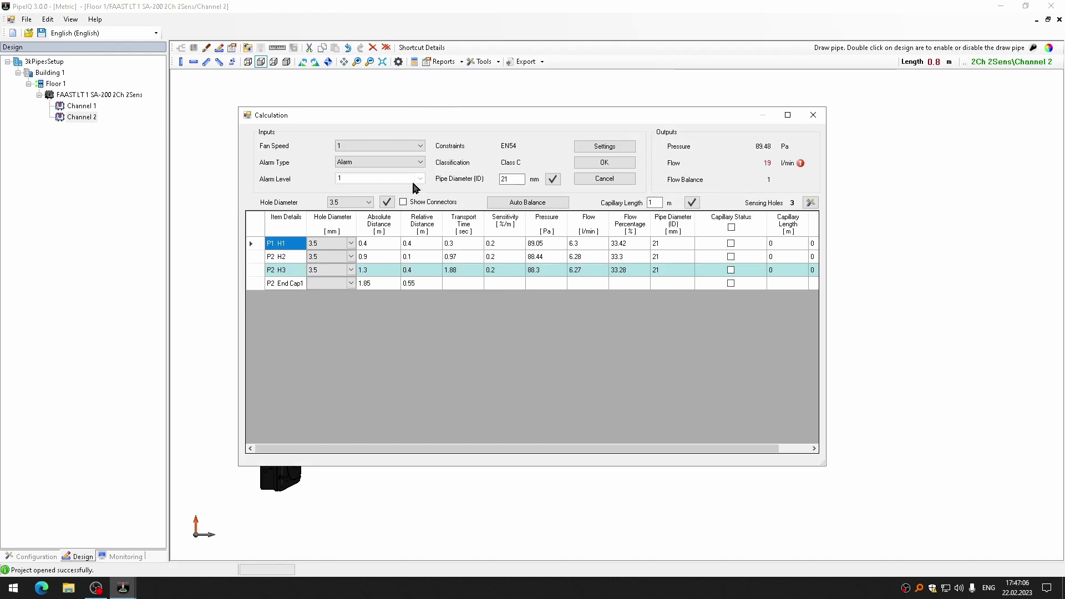
left_click(388, 145)
left_click(347, 219)
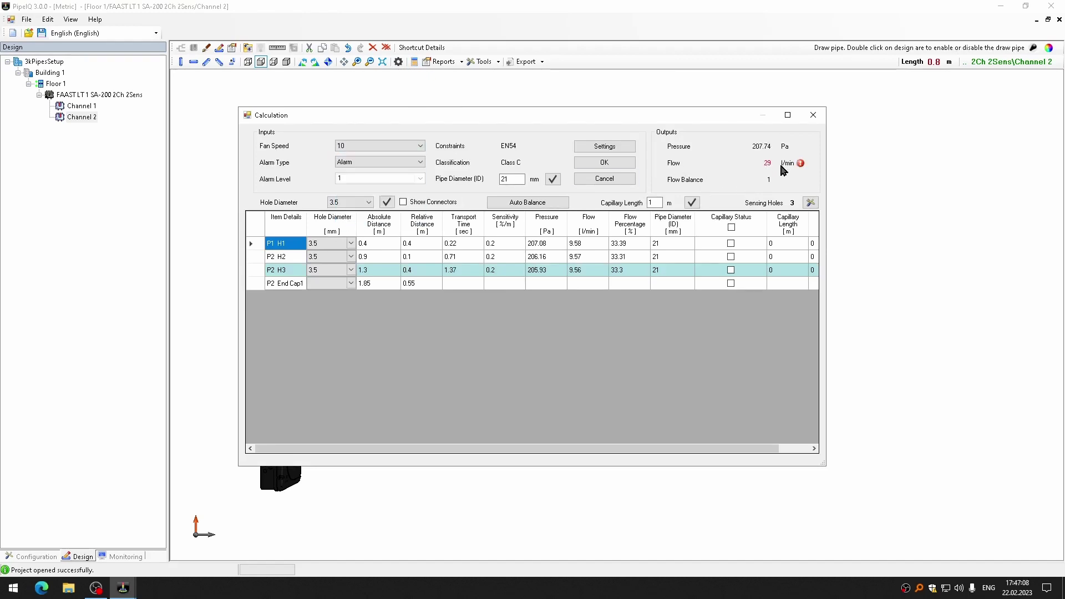
- Set the diameter of hole P2 H3 to 6.5 mm in Channel 2's calculation
left_click(339, 269)
left_click(351, 270)
left_click(319, 350)
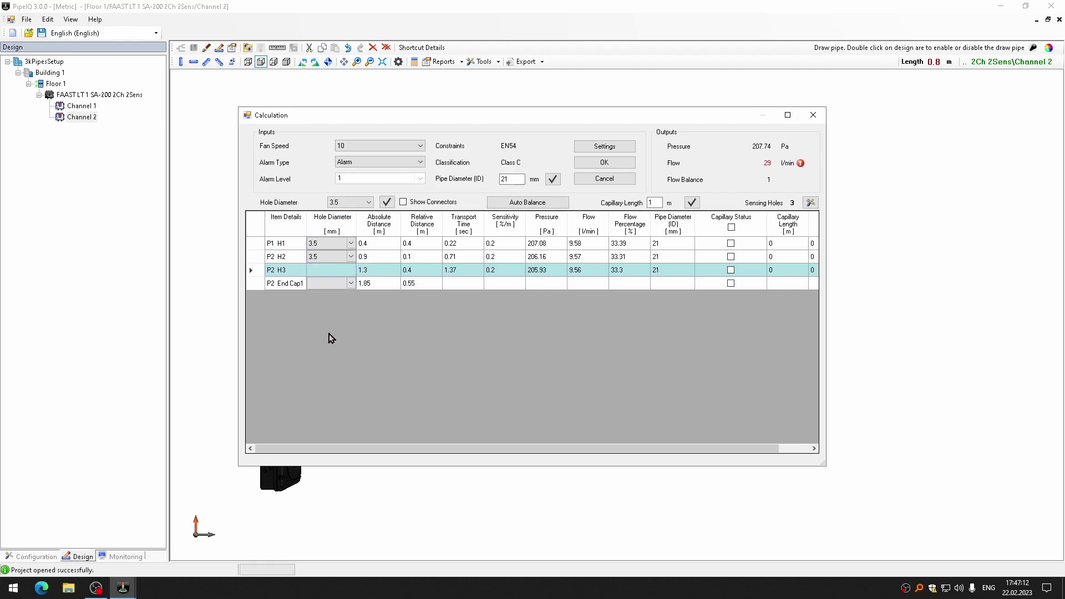
left_click(351, 259)
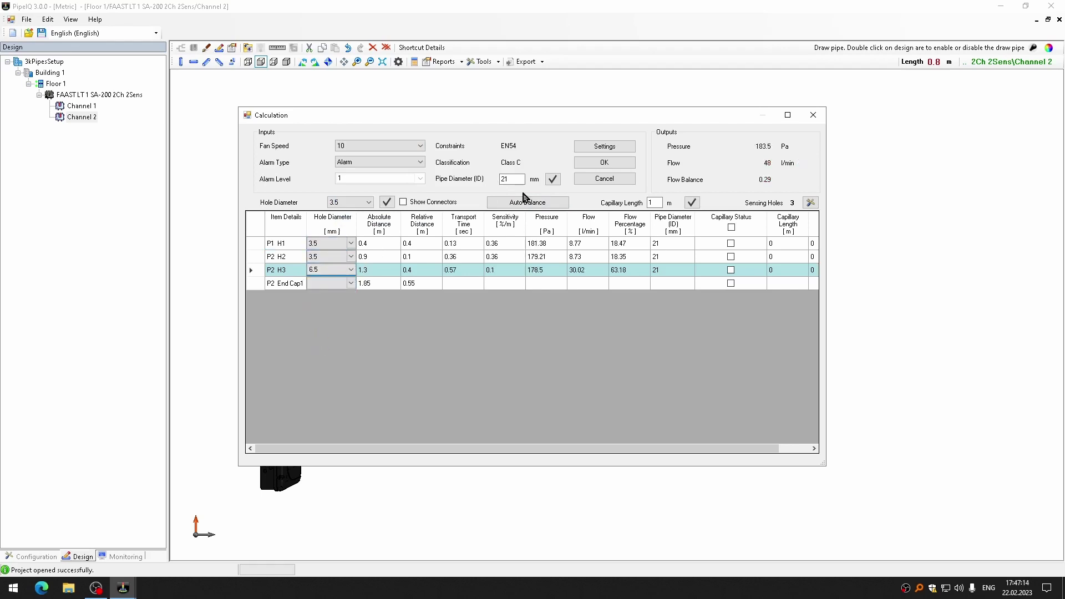
- Set Channel 2's EN54 classification to Class A in the calculation settings
left_click(605, 145)
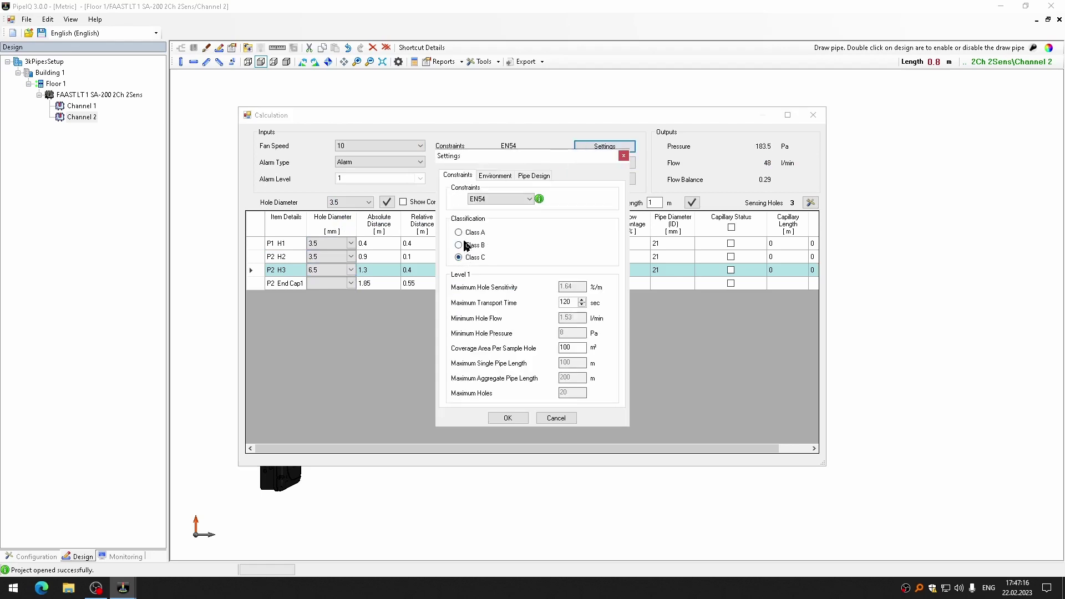
left_click(459, 232)
left_click(507, 418)
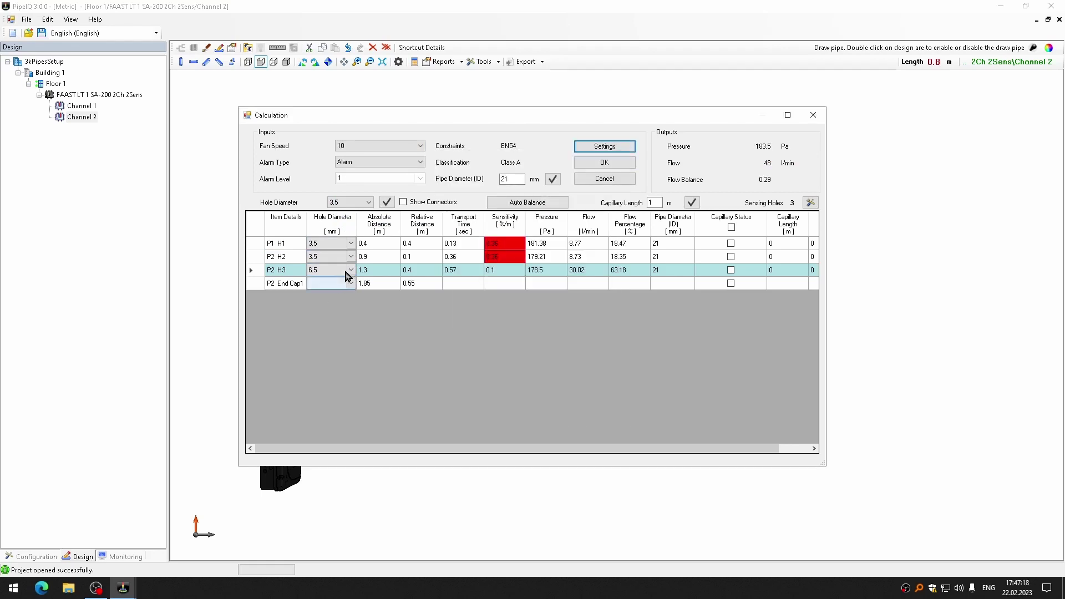
- Set hole P2 H3's diameter to 3.5 mm and try different fan speeds for Channel 2, including 7 and 9
left_click(351, 270)
left_click(328, 301)
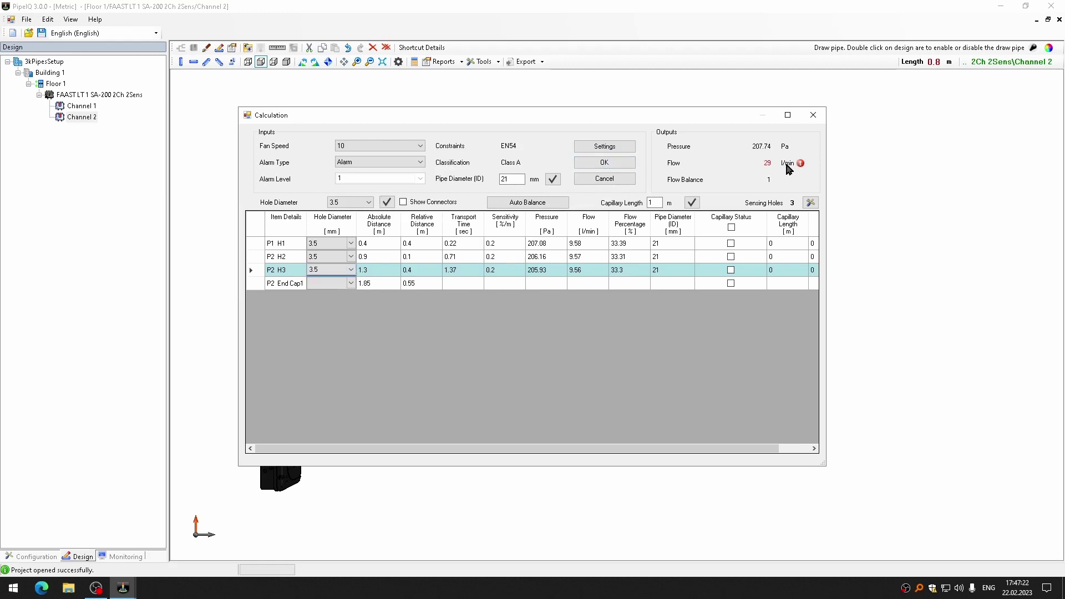
left_click(388, 145)
left_click(361, 156)
left_click(369, 146)
left_click(366, 198)
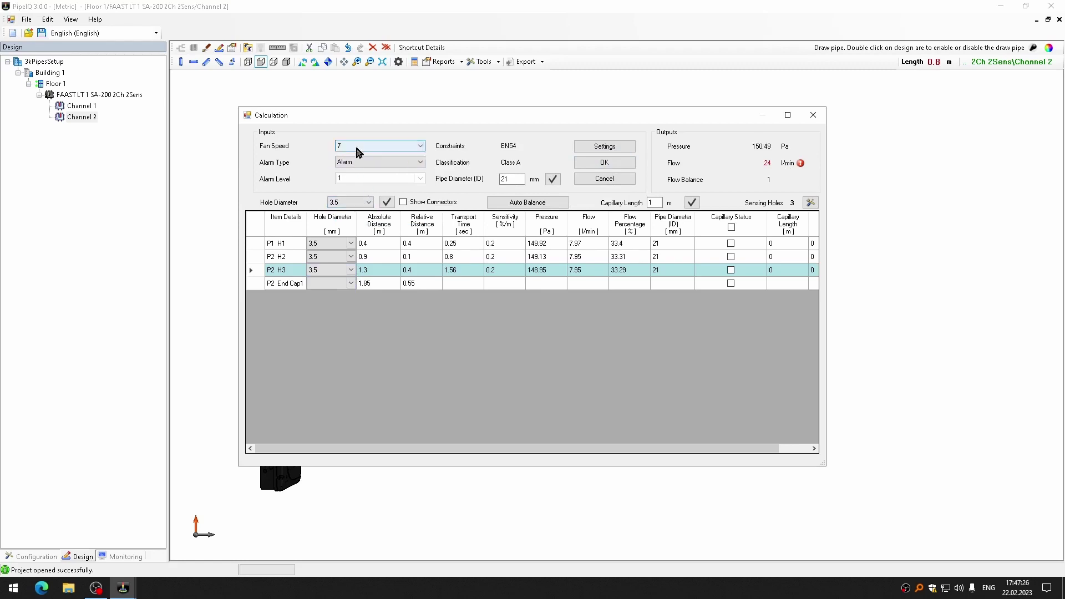
left_click(356, 146)
left_click(341, 213)
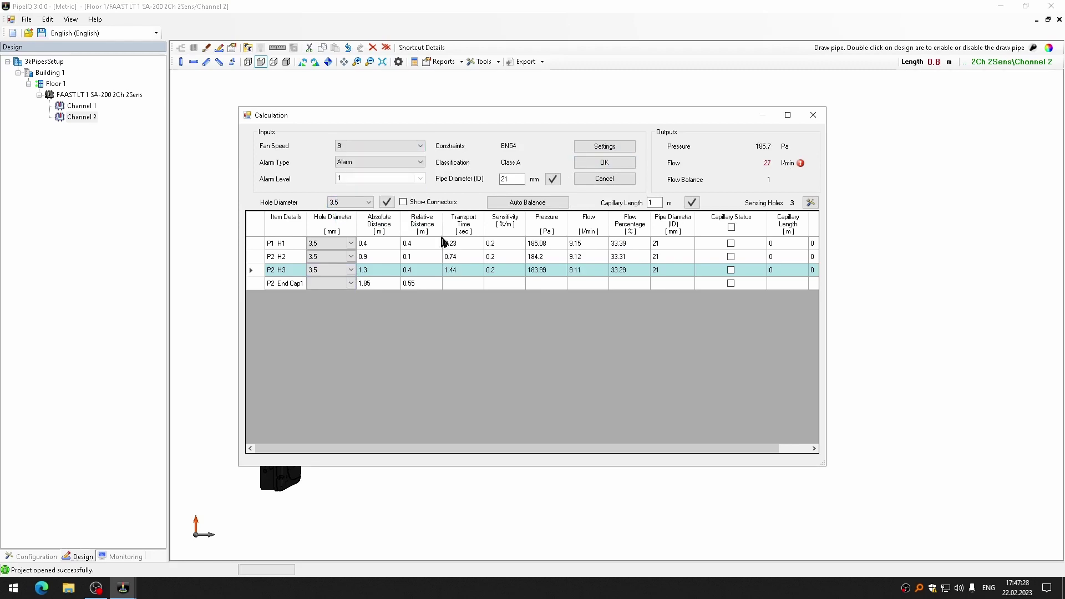
- Set the diameter of all three Channel 2 sampling holes, P1 H1, P2 H2 and P2 H3, to 6.5 mm
left_click(351, 243)
left_click(351, 243)
left_click(333, 311)
left_click(351, 258)
left_click(344, 327)
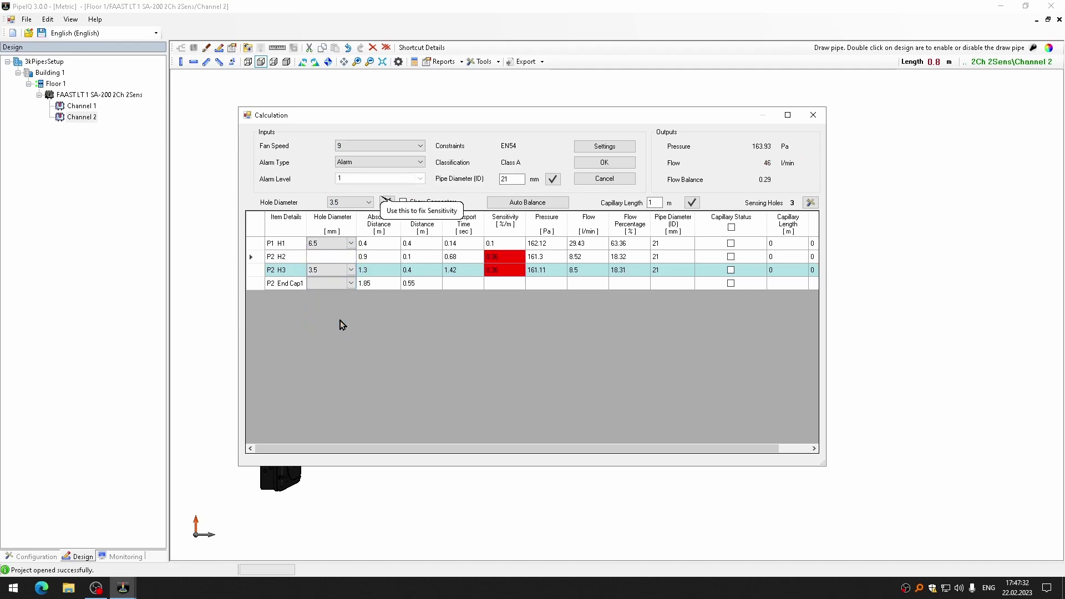
left_click(350, 269)
left_click(336, 340)
- Try several other fan speeds for Channel 2, including 1 and 5, with the enlarged holes
left_click(388, 146)
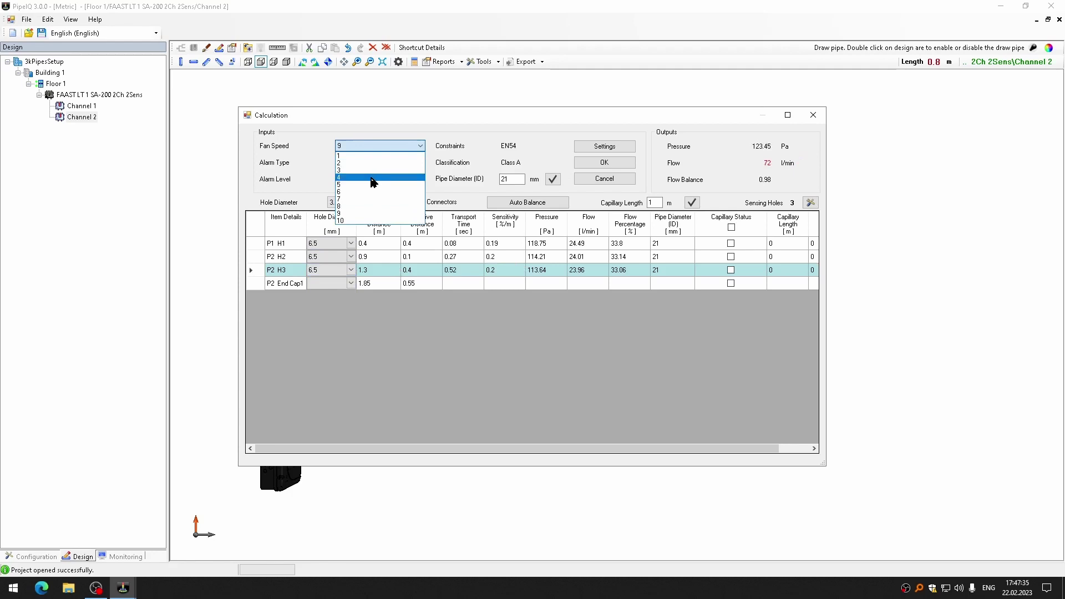
left_click(360, 151)
left_click(388, 145)
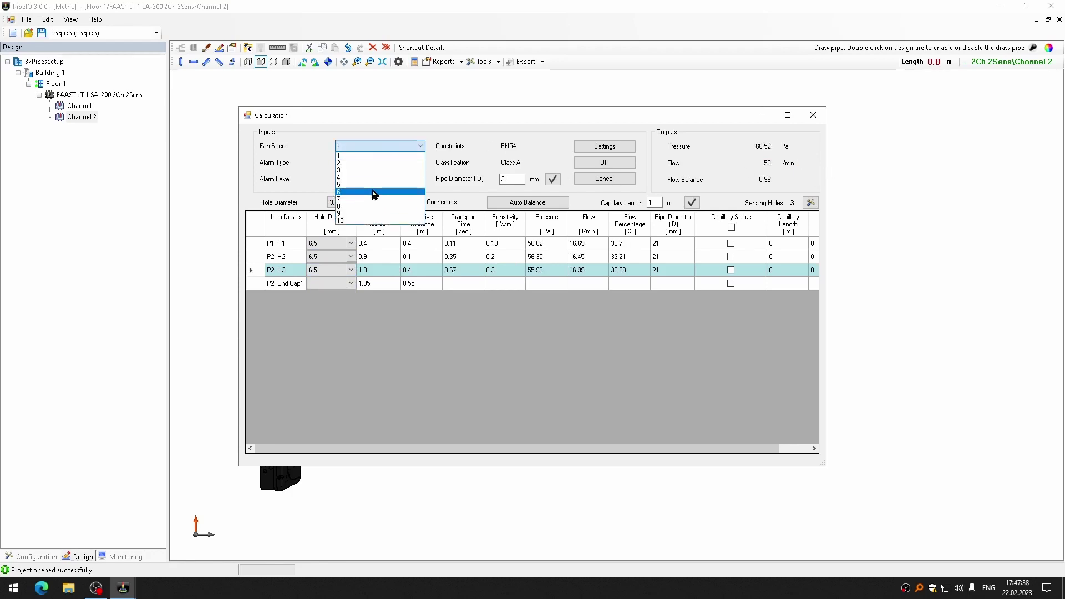
left_click(371, 183)
left_click(382, 145)
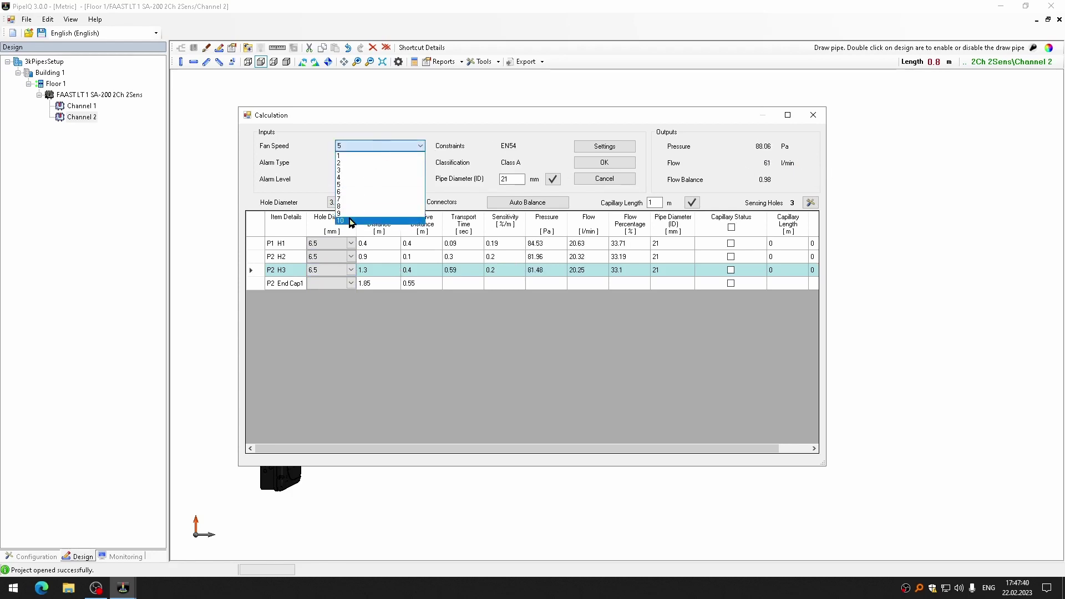
left_click(350, 206)
left_click(377, 145)
left_click(357, 199)
- Set Channel 2's fan speed to 6 and apply the calculated values to the configuration
left_click(378, 146)
left_click(356, 192)
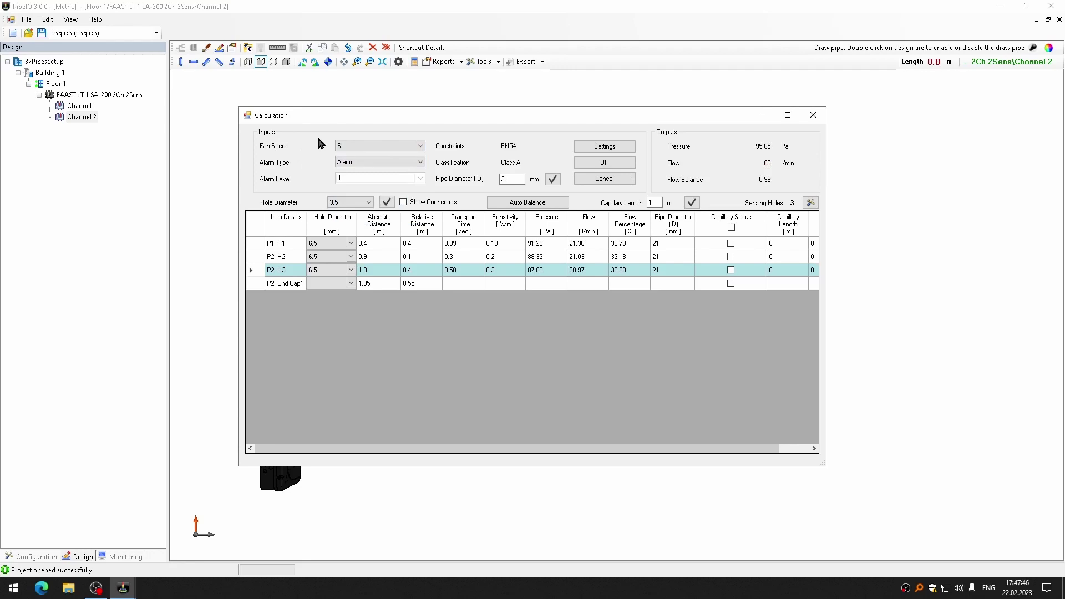
left_click(593, 168)
left_click(514, 338)
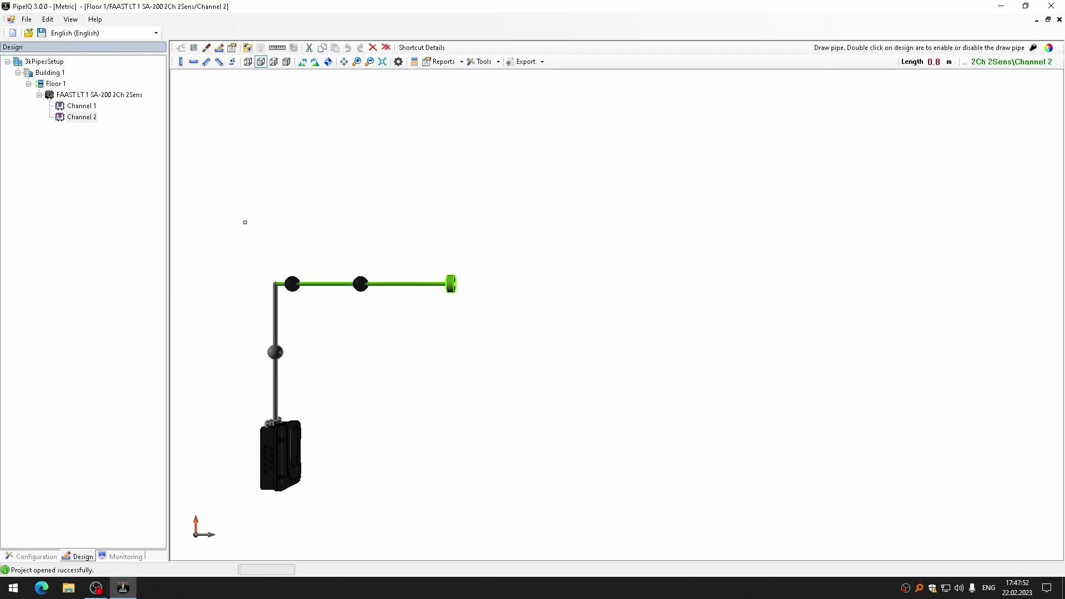
left_click(206, 48)
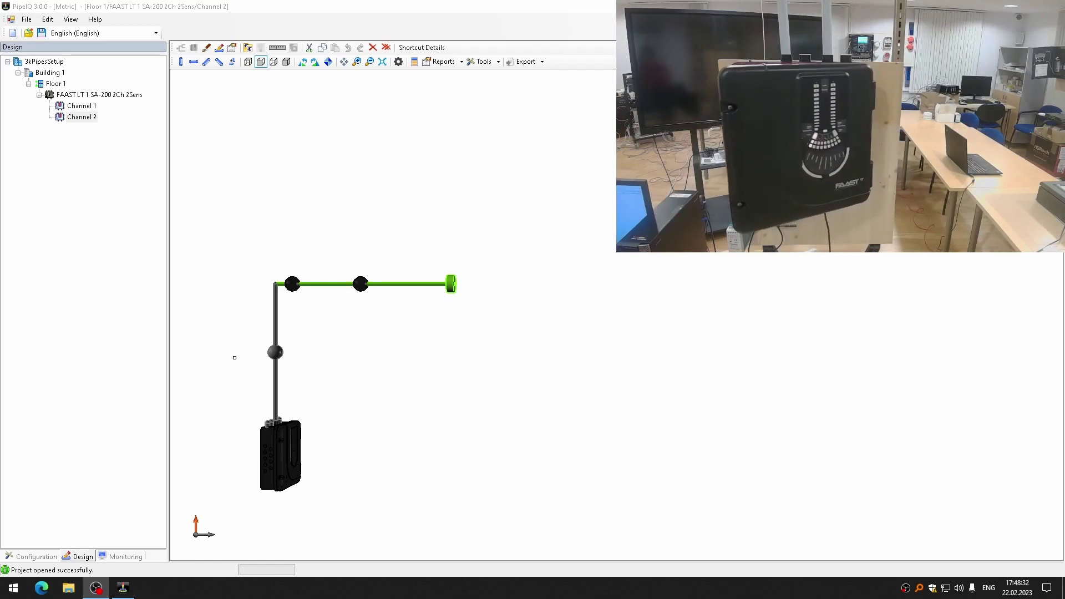
- Connect to the detector in the configuration view as admin through FAAST LT - COM3, entering the admin password
left_click(33, 557)
left_click(66, 96)
right_click(66, 95)
left_click(98, 145)
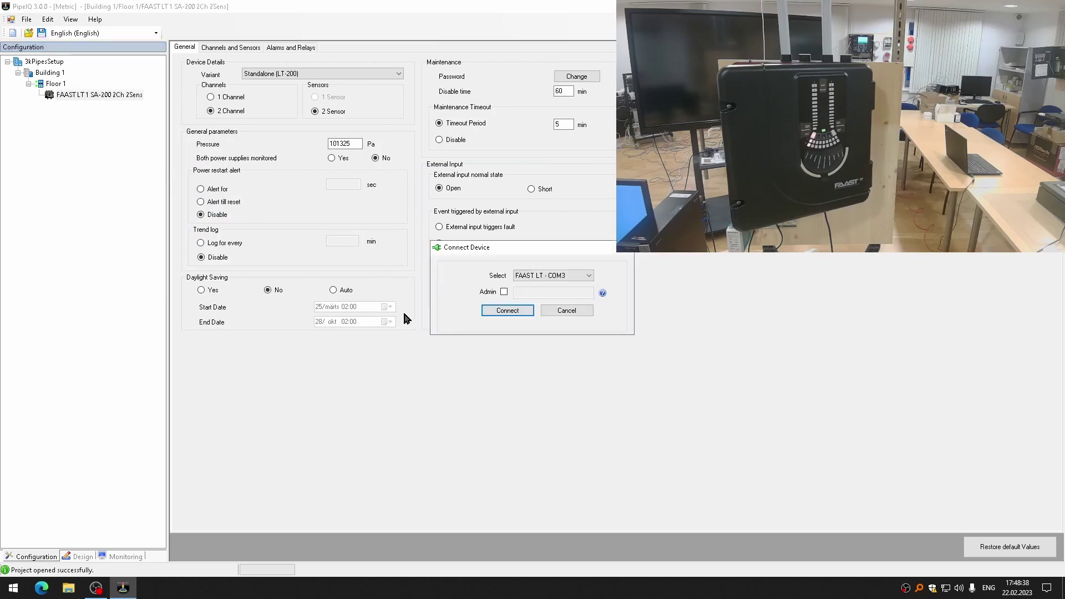
left_click(503, 292)
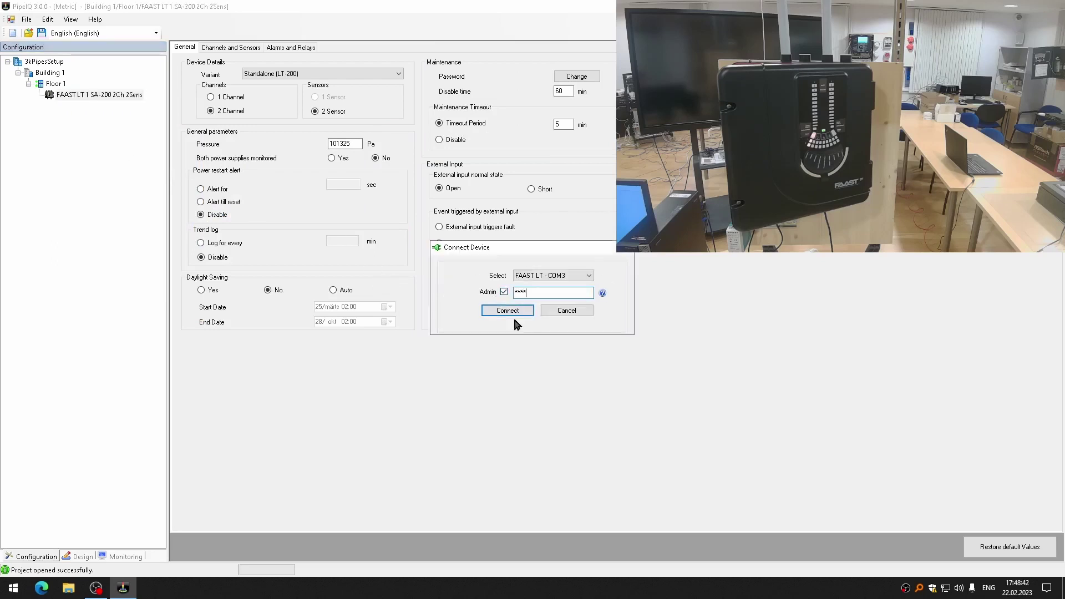
left_click(514, 311)
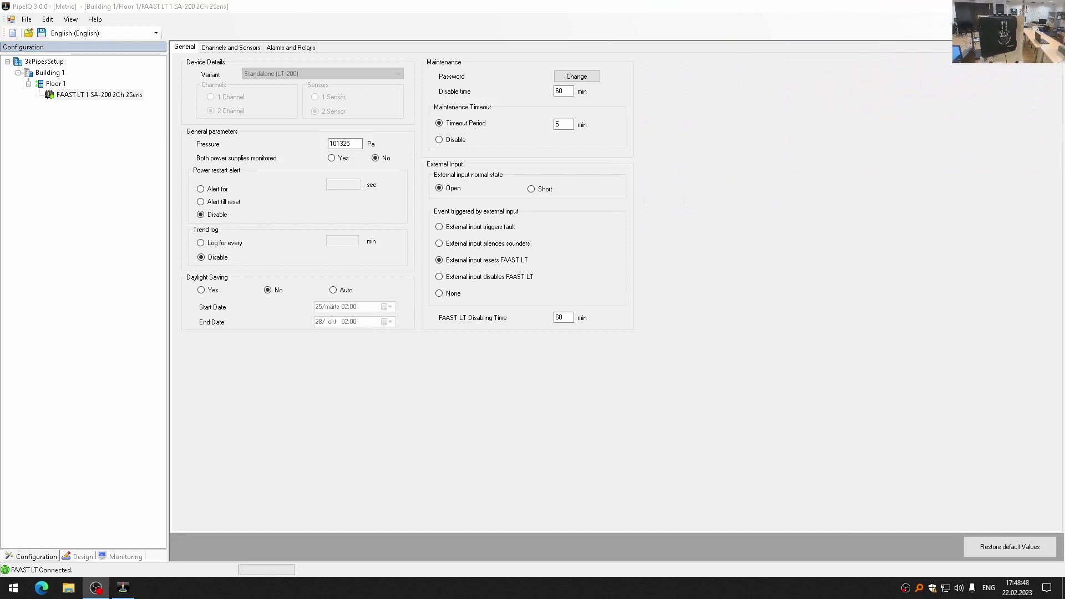
left_click(563, 317)
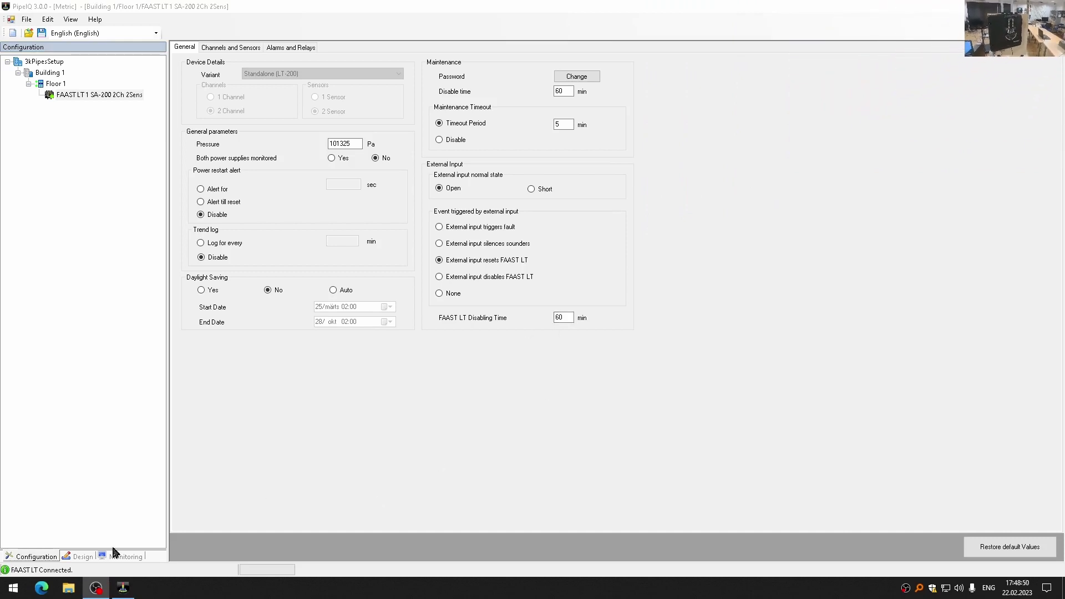
- Send the configuration to the connected FAAST LT detector and acknowledge the transfer
right_click(121, 95)
left_click(176, 164)
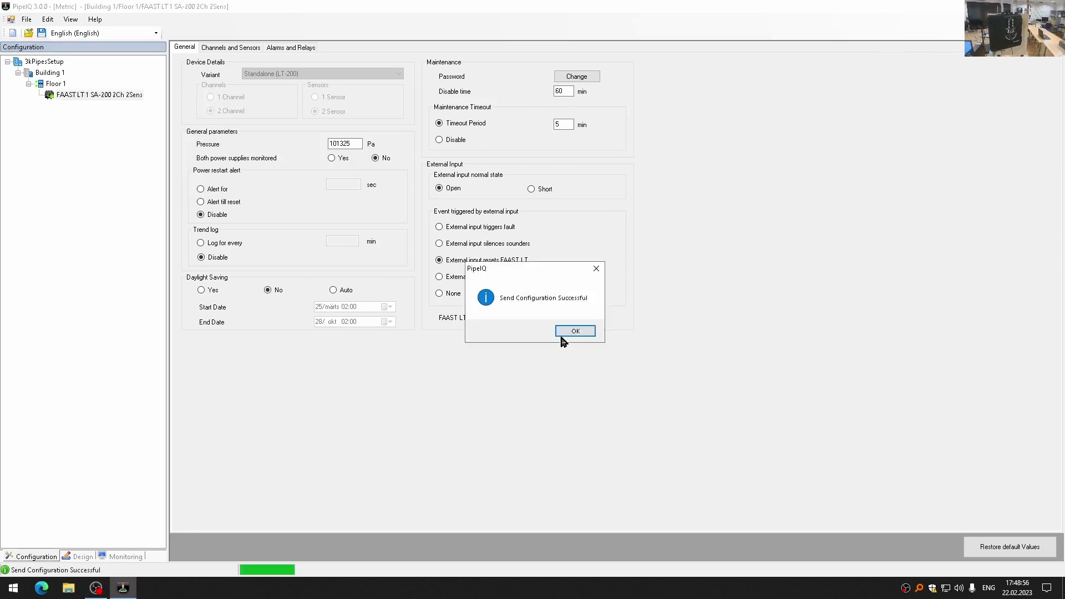
left_click(577, 331)
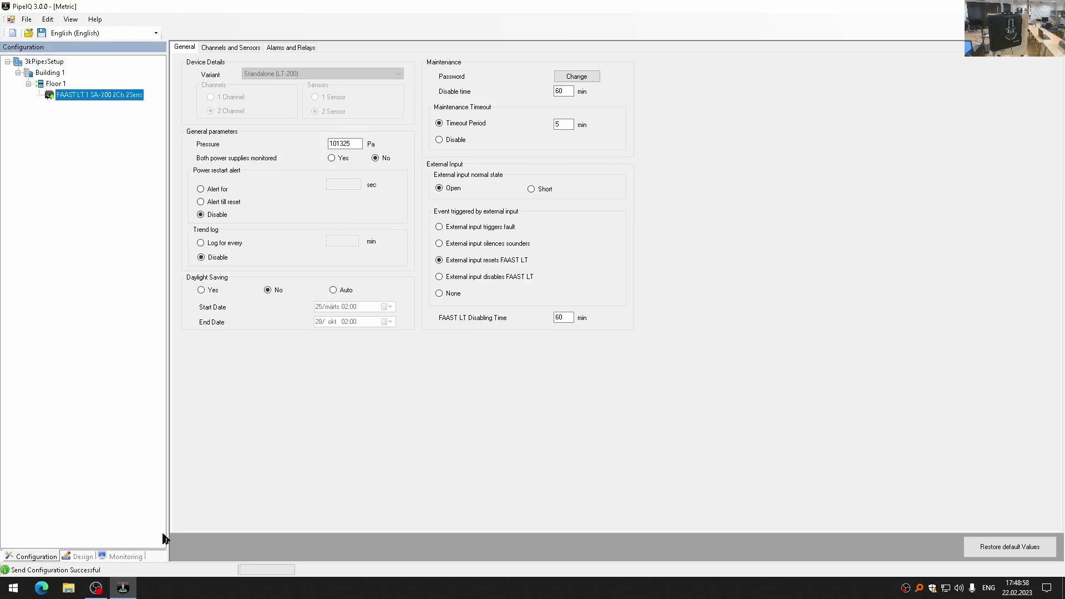
- Read the device logs in the monitoring view and clear the detector's log
left_click(123, 556)
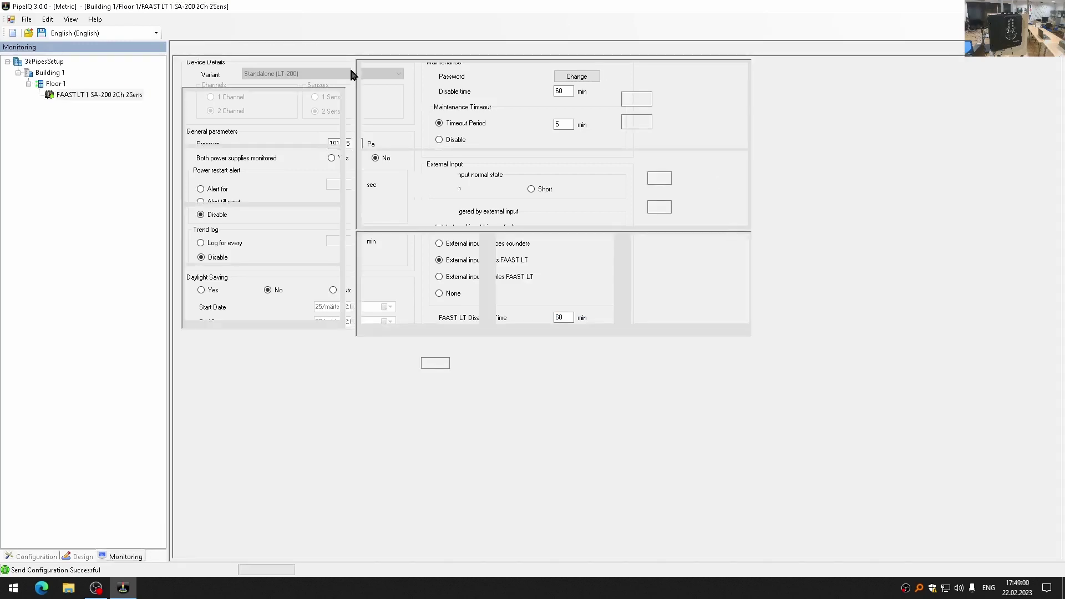
left_click(207, 47)
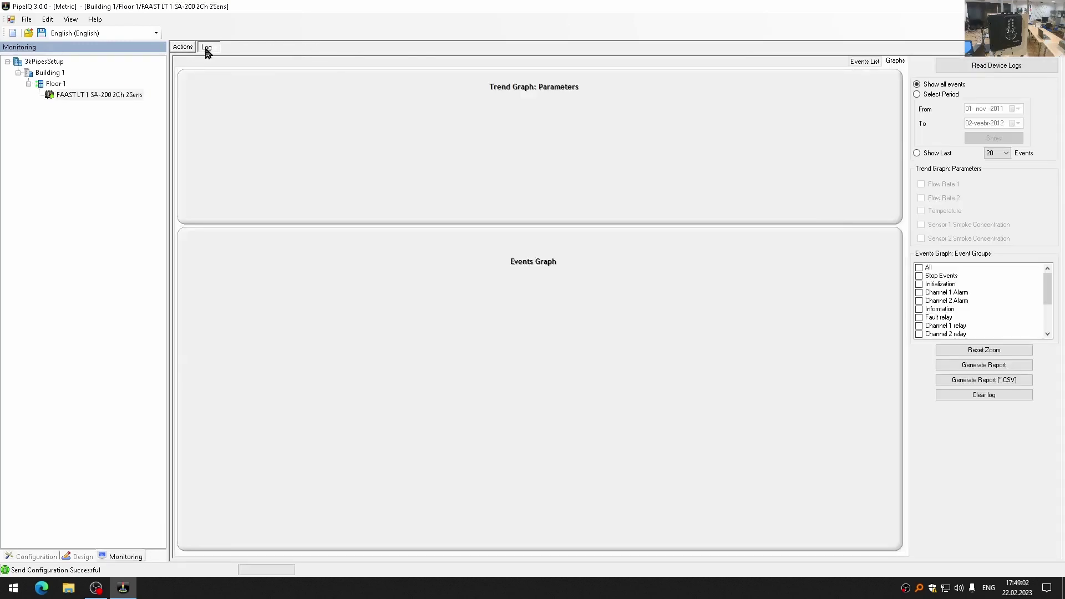
left_click(988, 67)
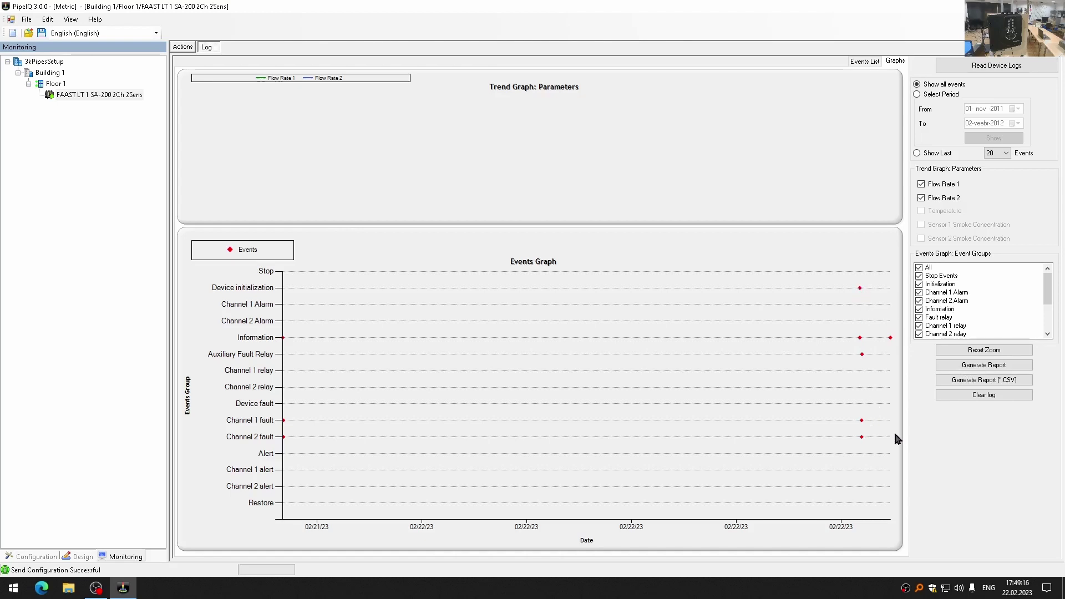
left_click(989, 396)
left_click(573, 333)
- Return to the FAAST LT detector's configuration and open its device commands
left_click(39, 557)
right_click(91, 97)
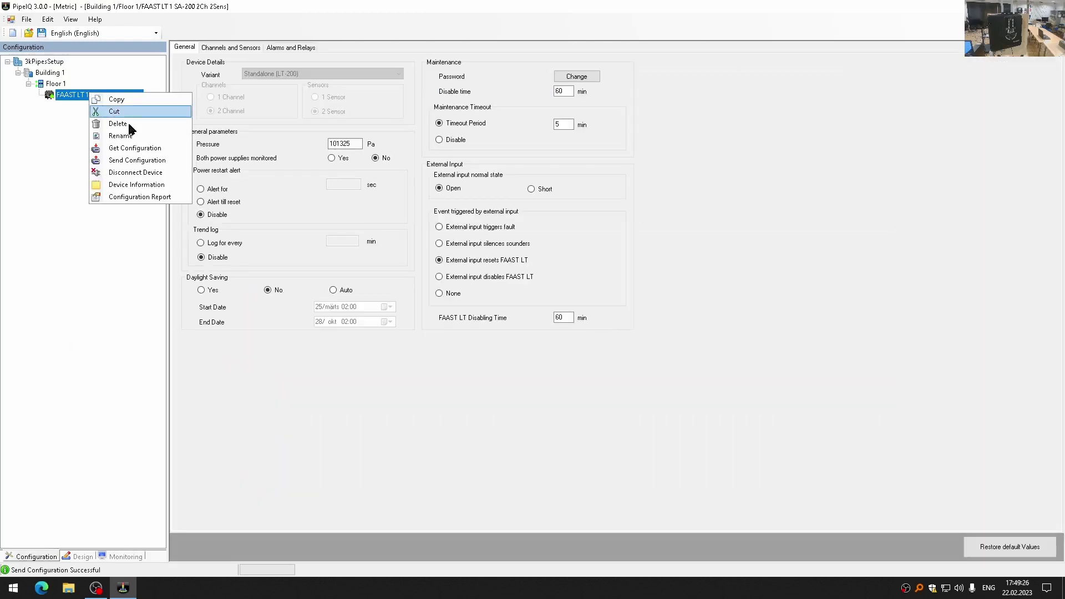
left_click(107, 132)
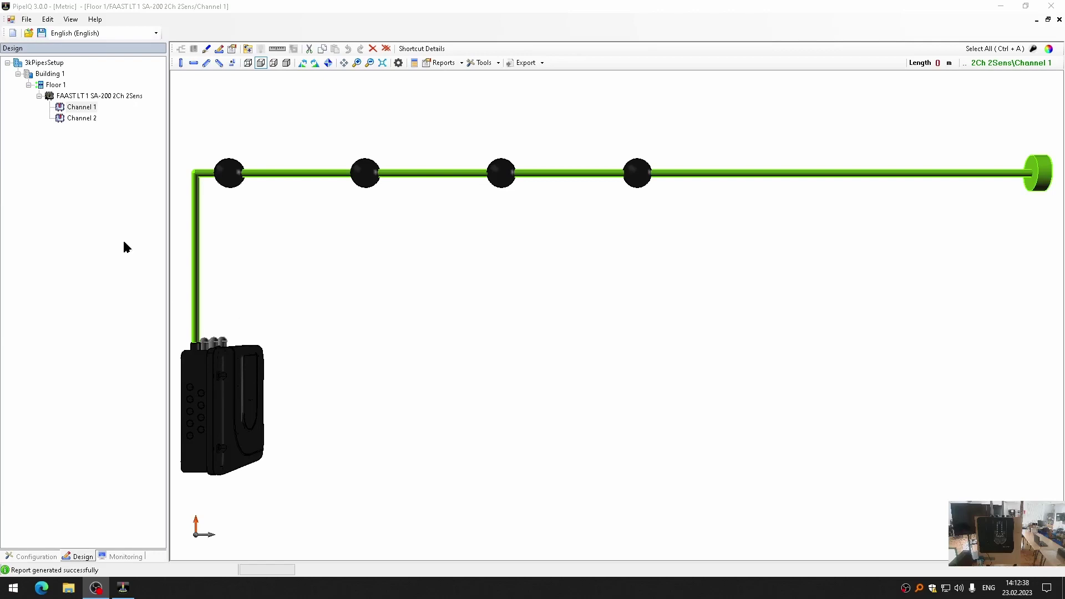
- Review Channel 1's calculated pressure, flow and hole values in the calculation and close it without changes
left_click(84, 106)
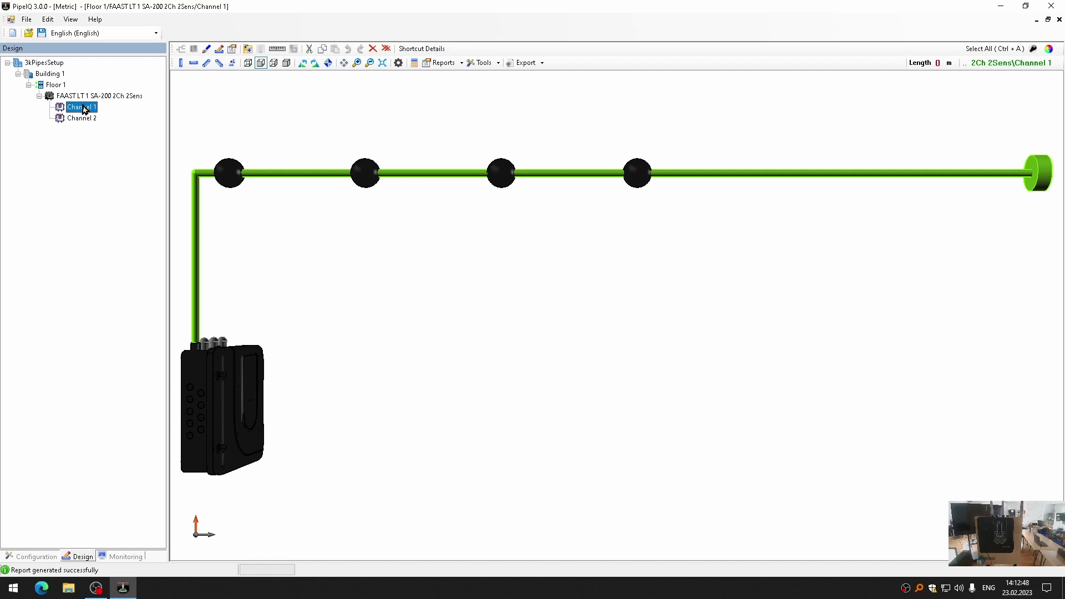
left_click(83, 108)
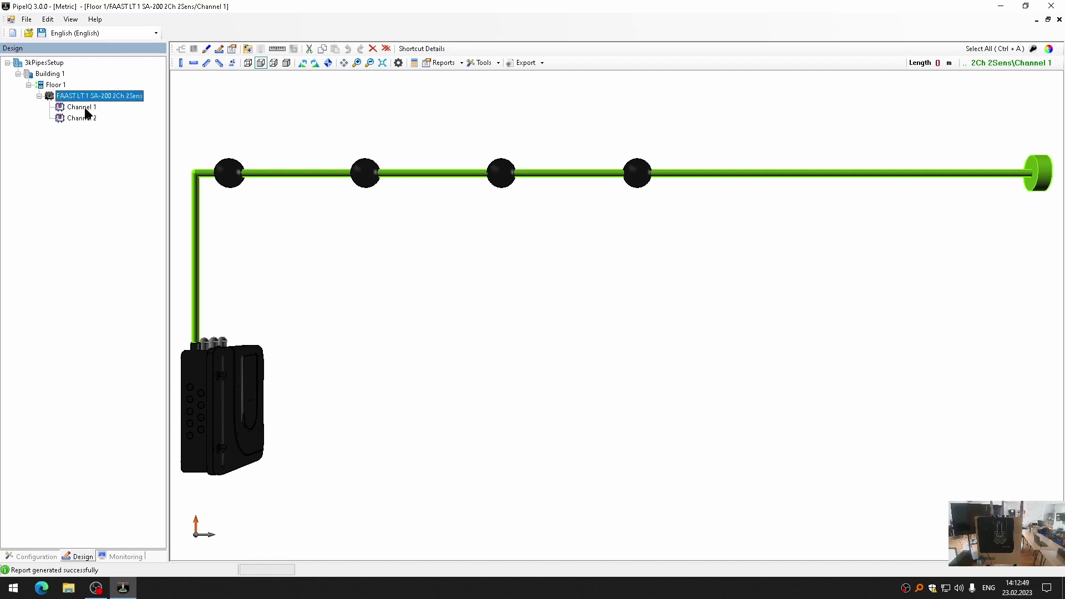
left_click(414, 63)
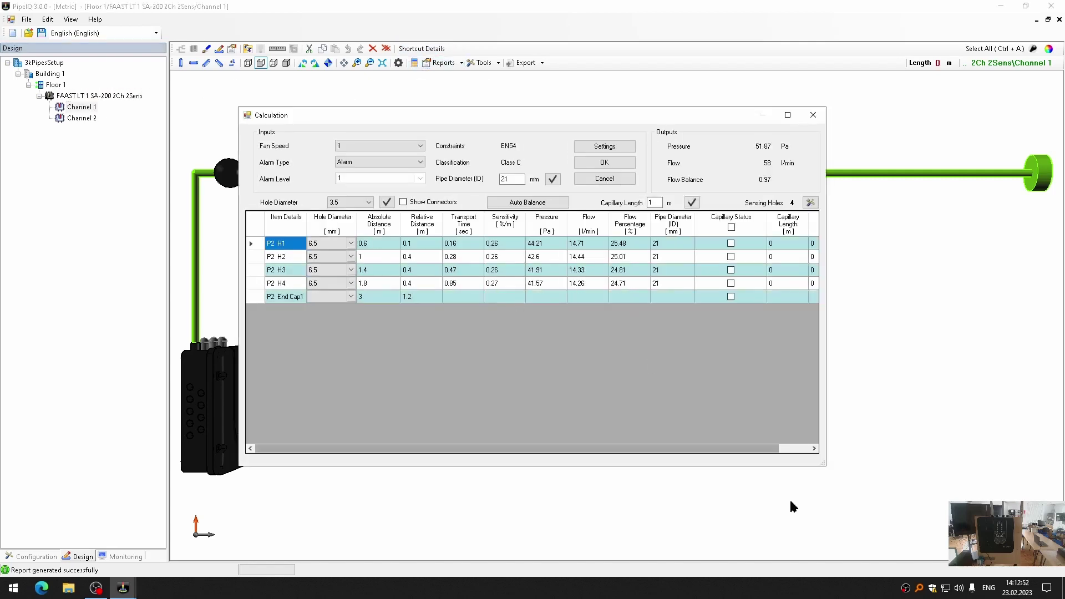
left_click(813, 115)
- Generate the layout report for Channel 1 with the default header options and read its summary and design constraints
left_click(438, 63)
left_click(476, 76)
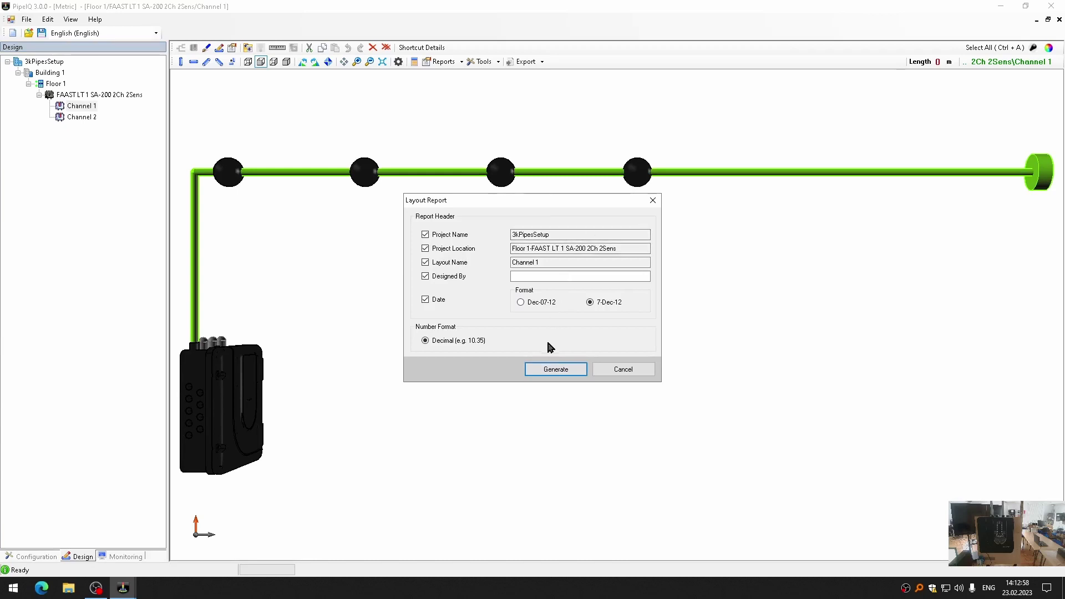
left_click(554, 368)
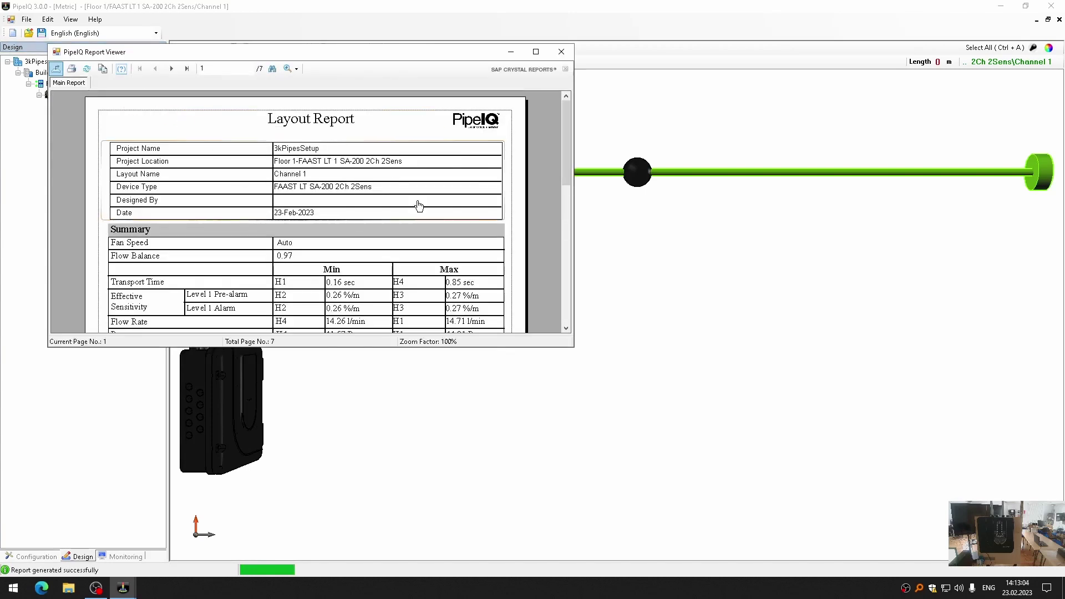
scroll(417, 201, "down", 4)
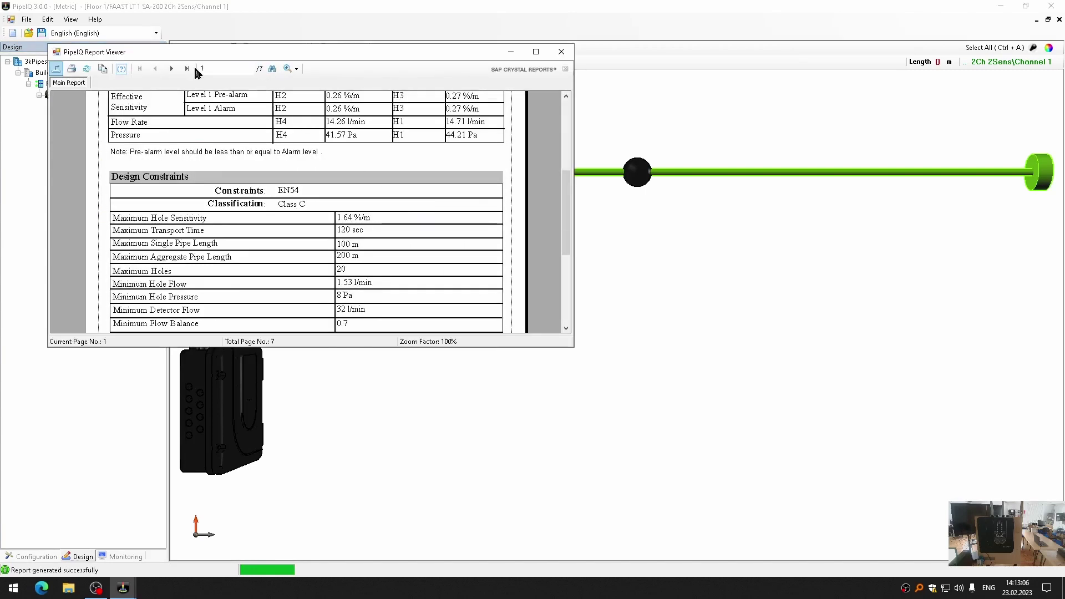
- Read the pipe segments and drill schedule on page 2 of Channel 1's layout report in the enlarged viewer
left_click(172, 69)
left_click(536, 51)
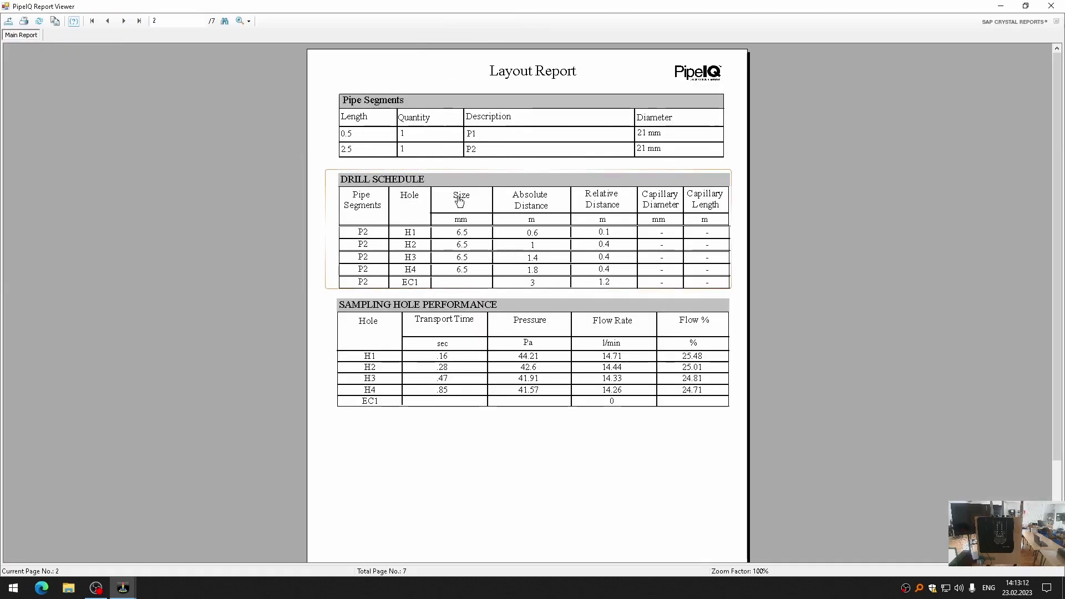
left_click(468, 236)
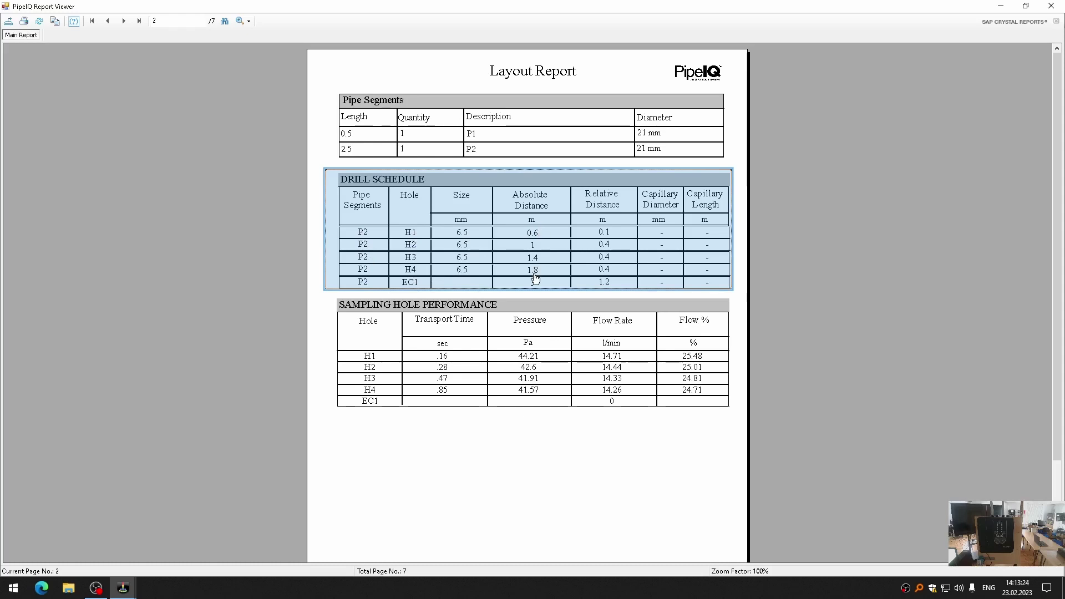
- Export Channel 1's layout report as a PDF to the Desktop under the suggested file name and close the report viewer
left_click(8, 20)
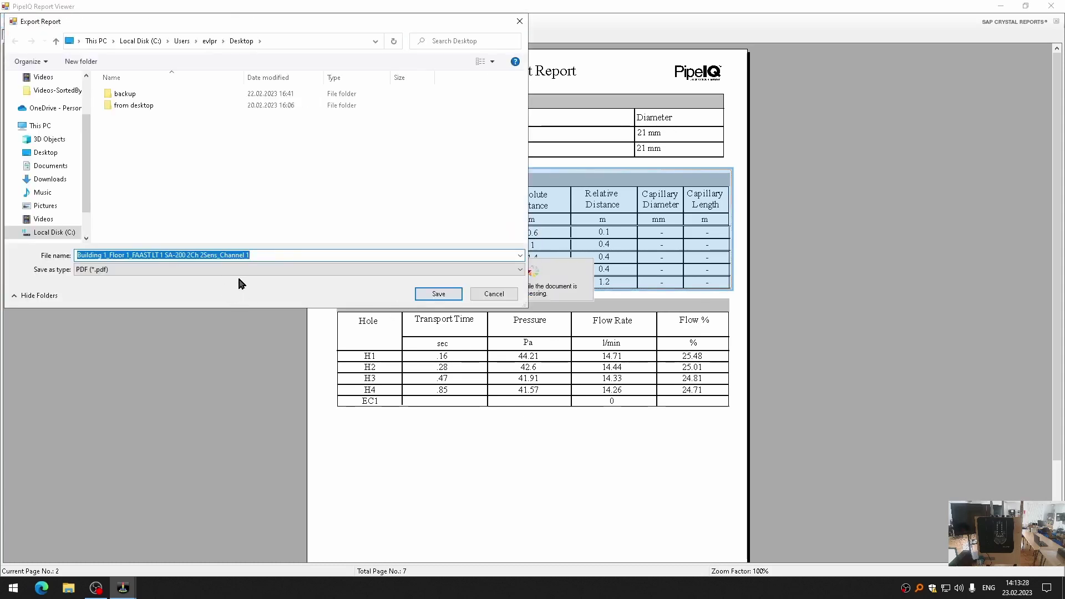
left_click(435, 295)
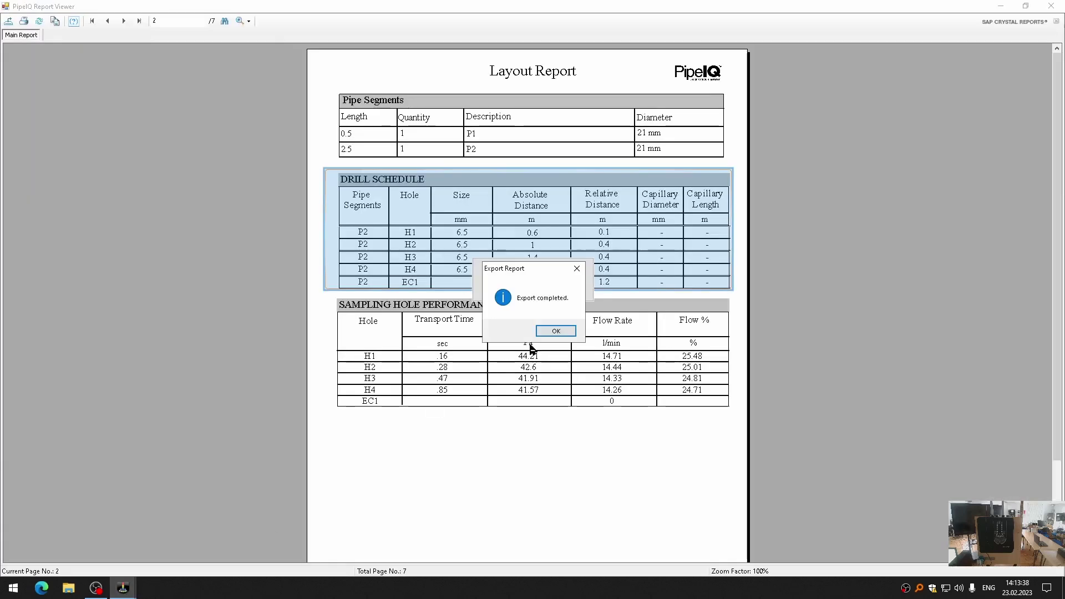
left_click(548, 332)
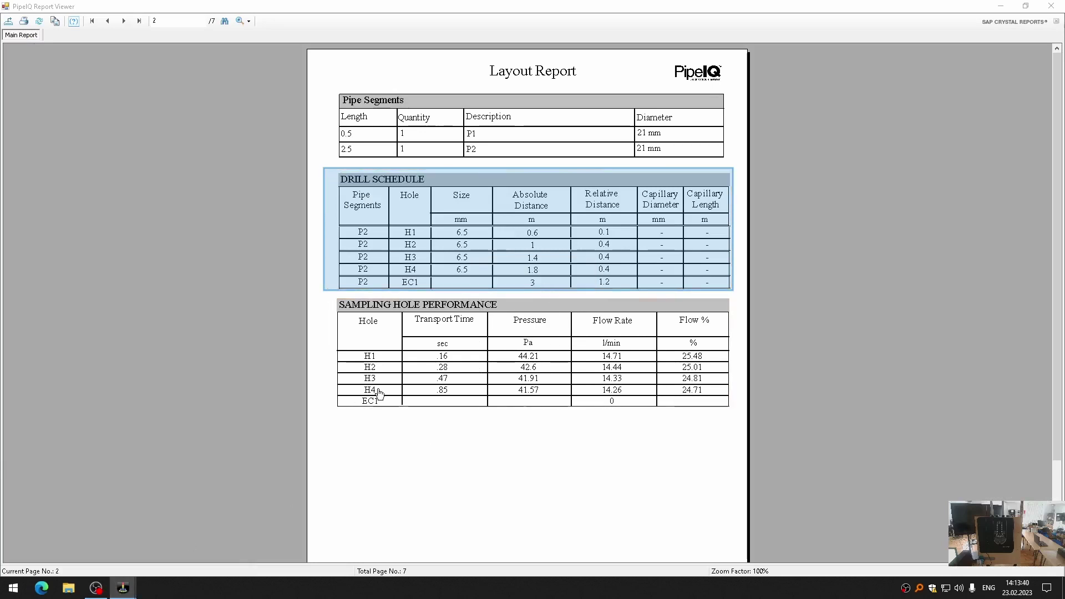
left_click(1055, 5)
- Open the exported Channel 1 PDF from the desktop, review its schematics, drill schedule and sampling hole performance, and close it
left_click(1026, 8)
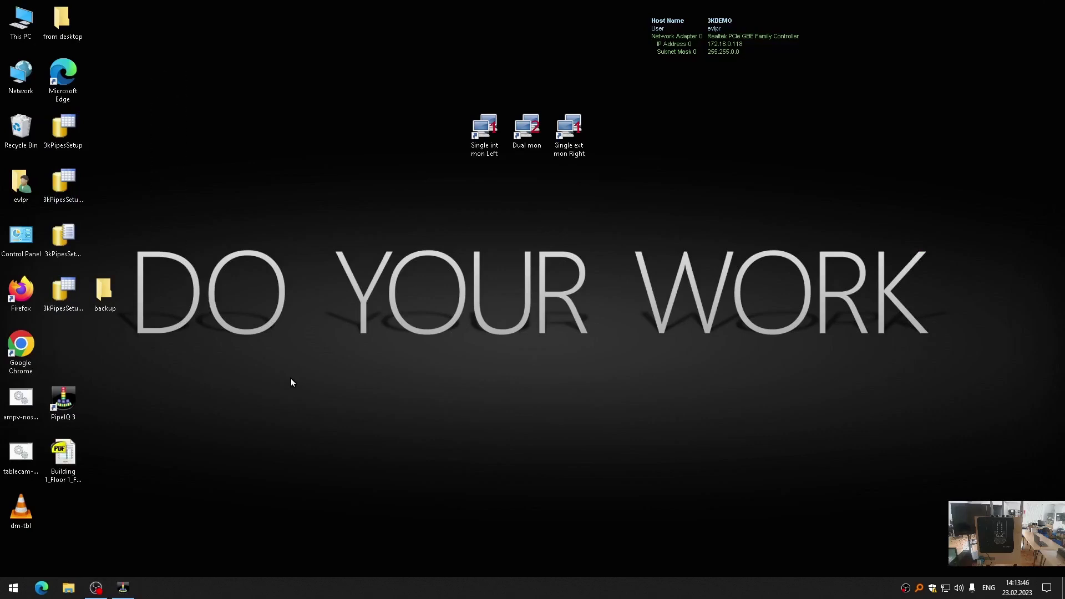
left_click(71, 456)
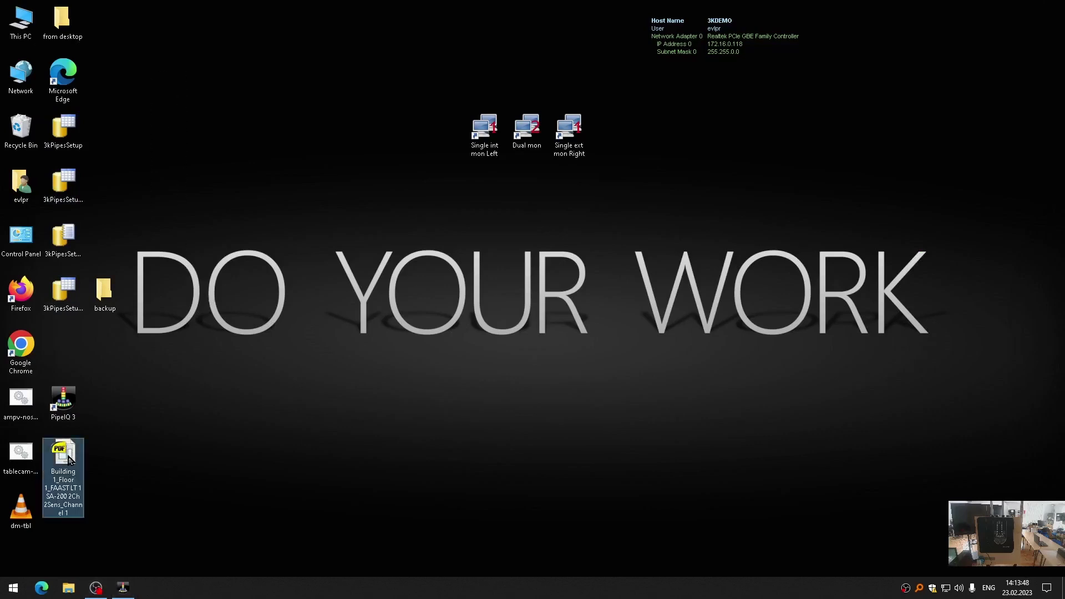
double_click(66, 456)
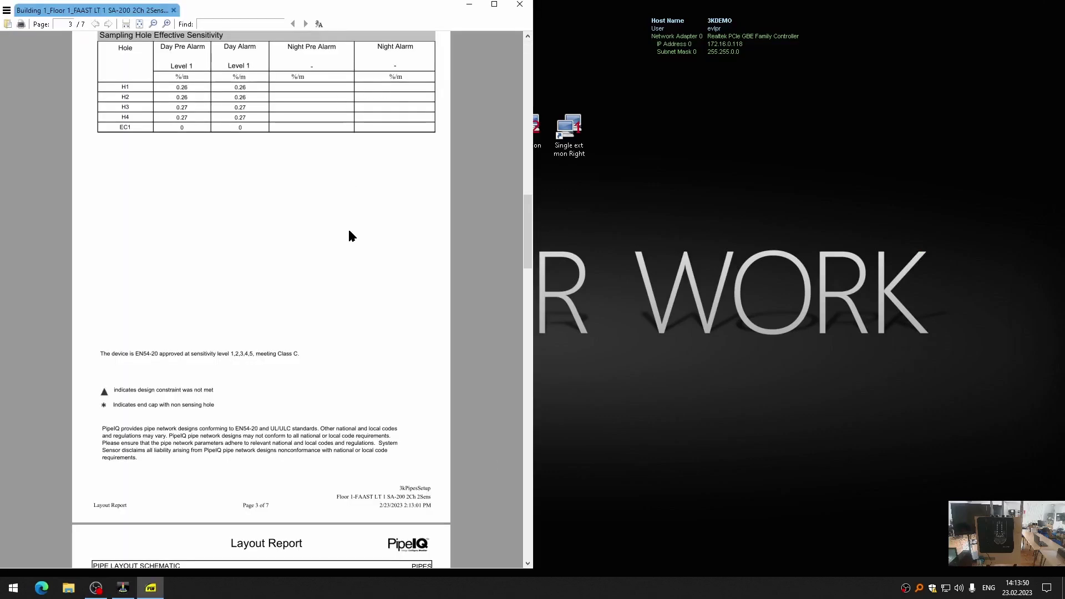
scroll(349, 236, "down", 10)
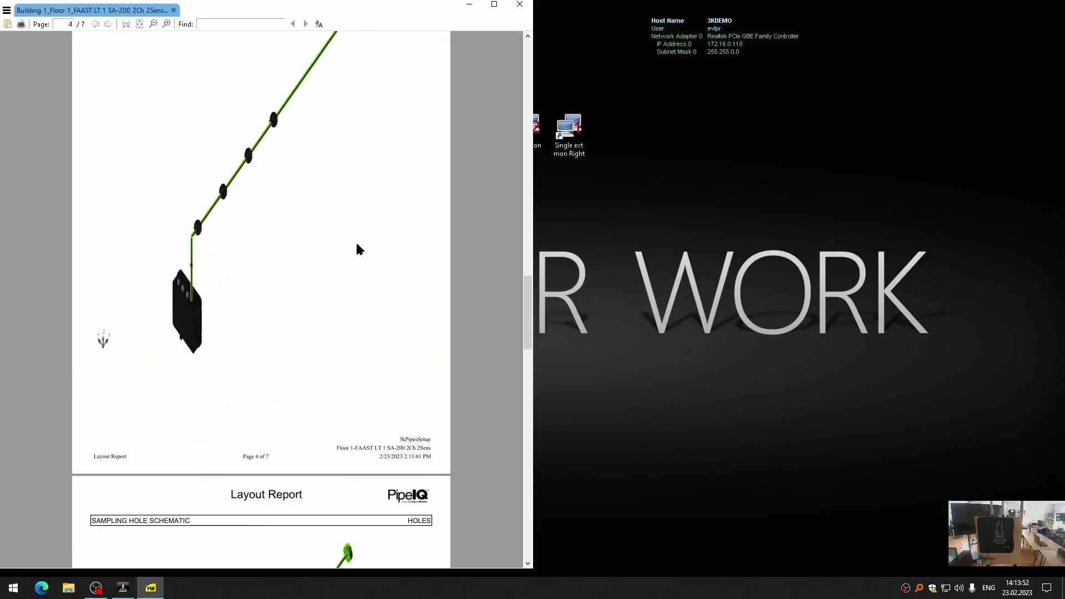
scroll(357, 247, "up", 15)
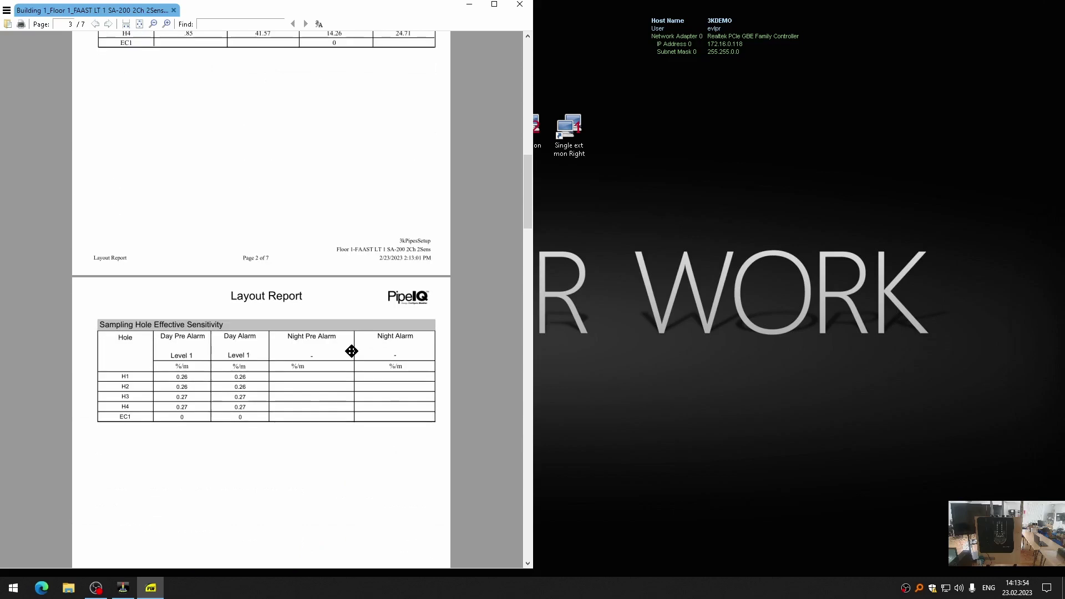
scroll(351, 350, "up", 8)
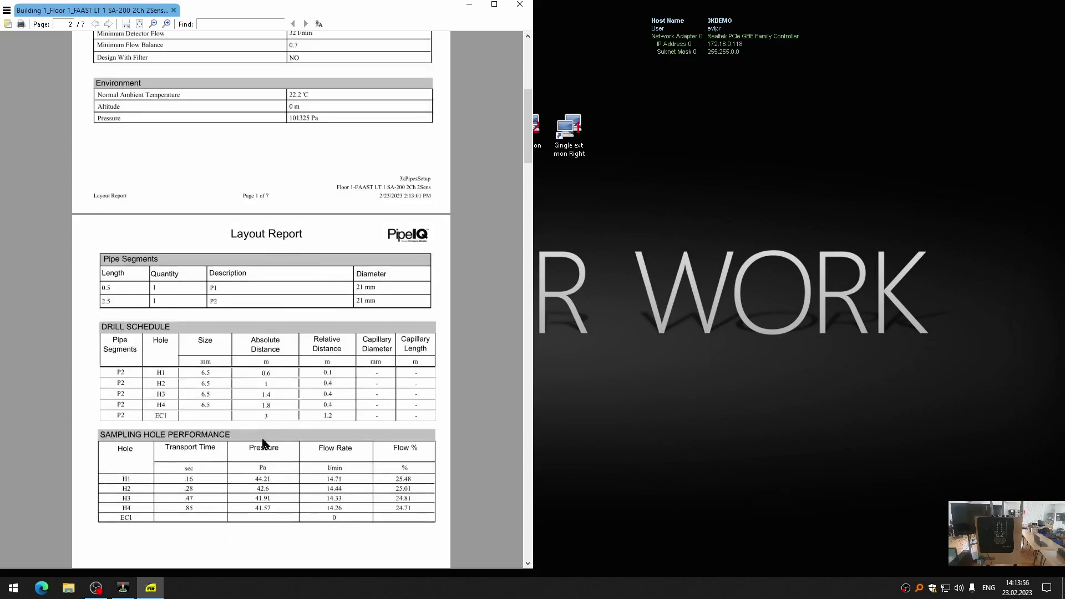
scroll(130, 356, "down", 4)
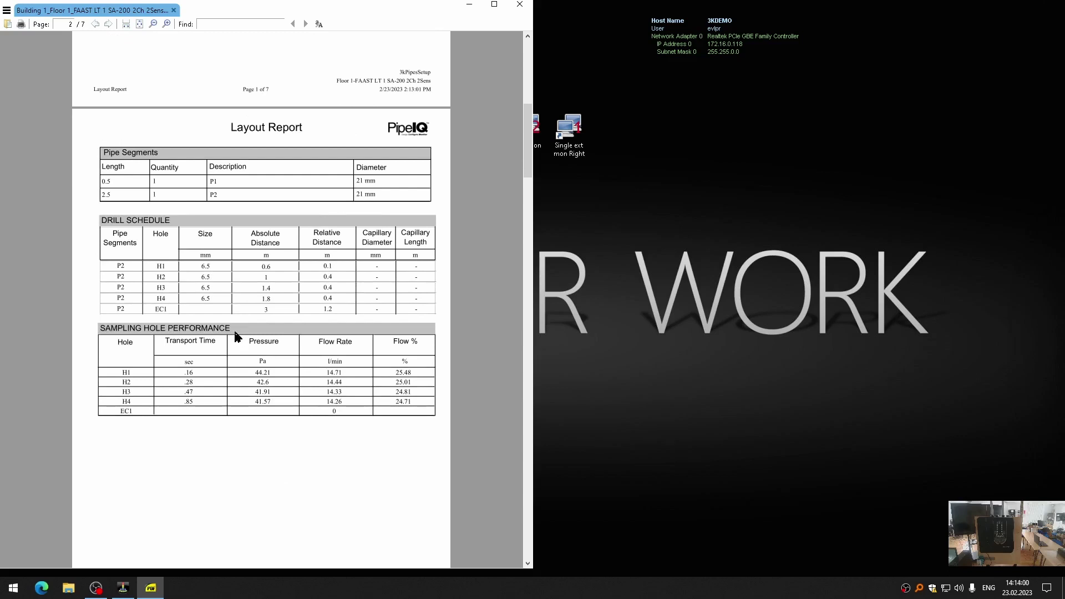
left_click_drag(173, 220, 233, 272)
left_click(260, 297)
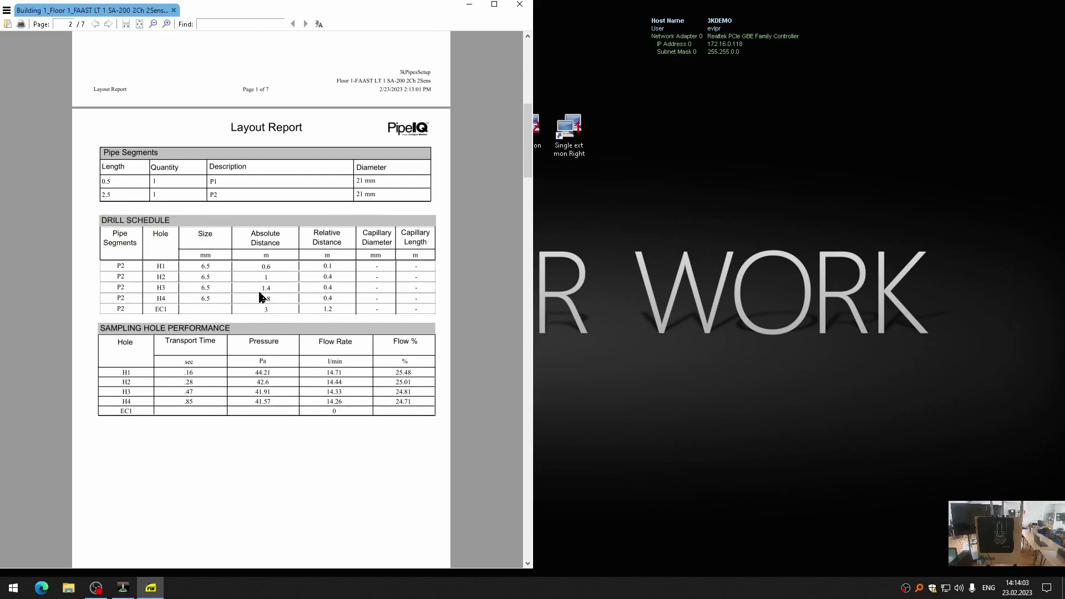
left_click(519, 5)
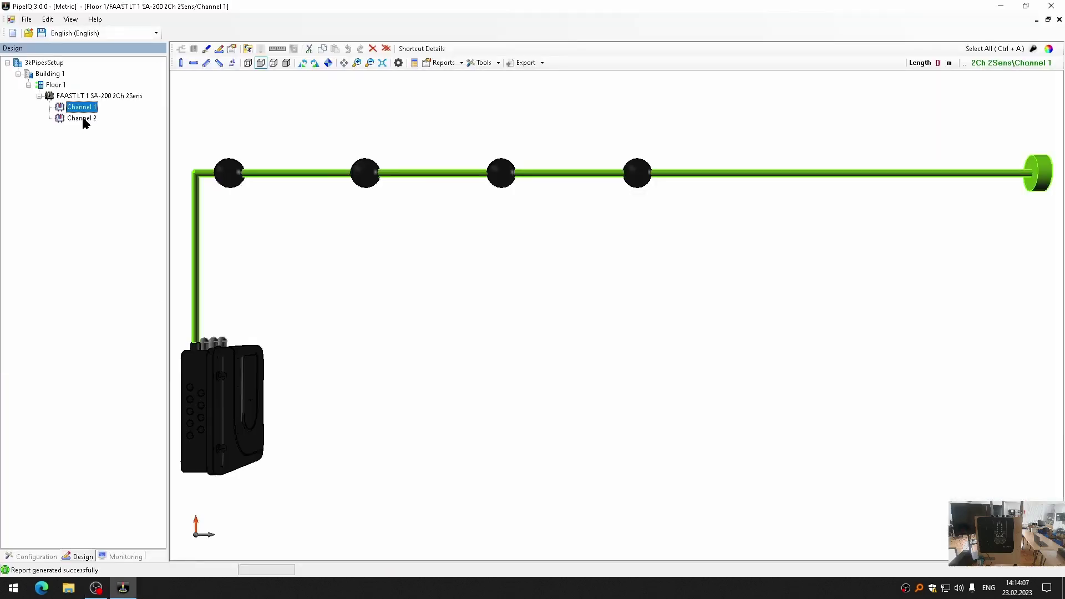
- Generate the layout report for Channel 2 with the default header options and read its summary and design constraints
left_click(81, 117)
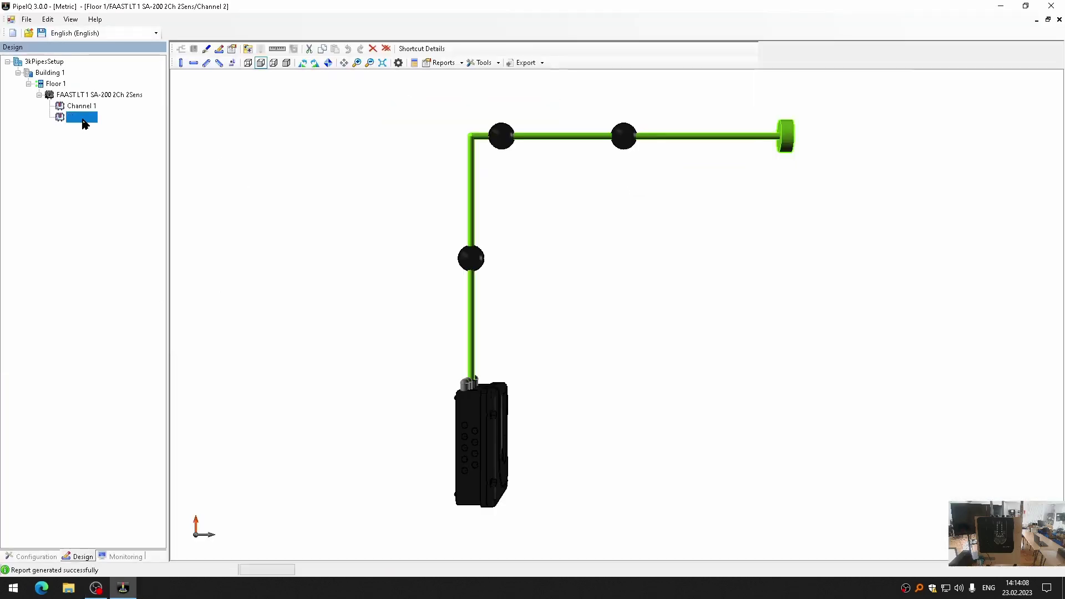
left_click(442, 64)
left_click(473, 73)
left_click(548, 368)
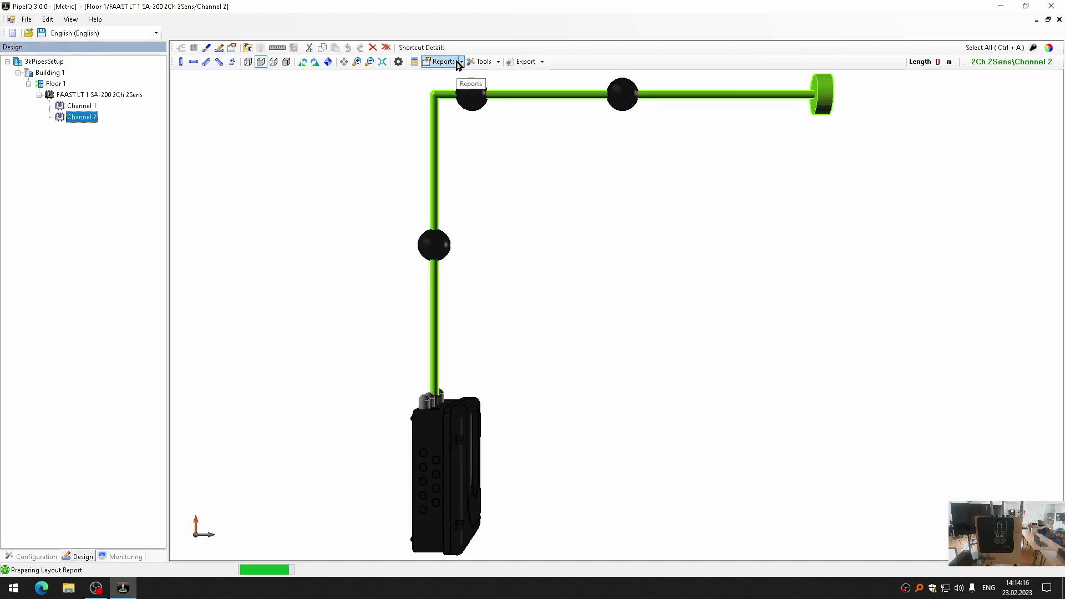
scroll(432, 289, "down", 3)
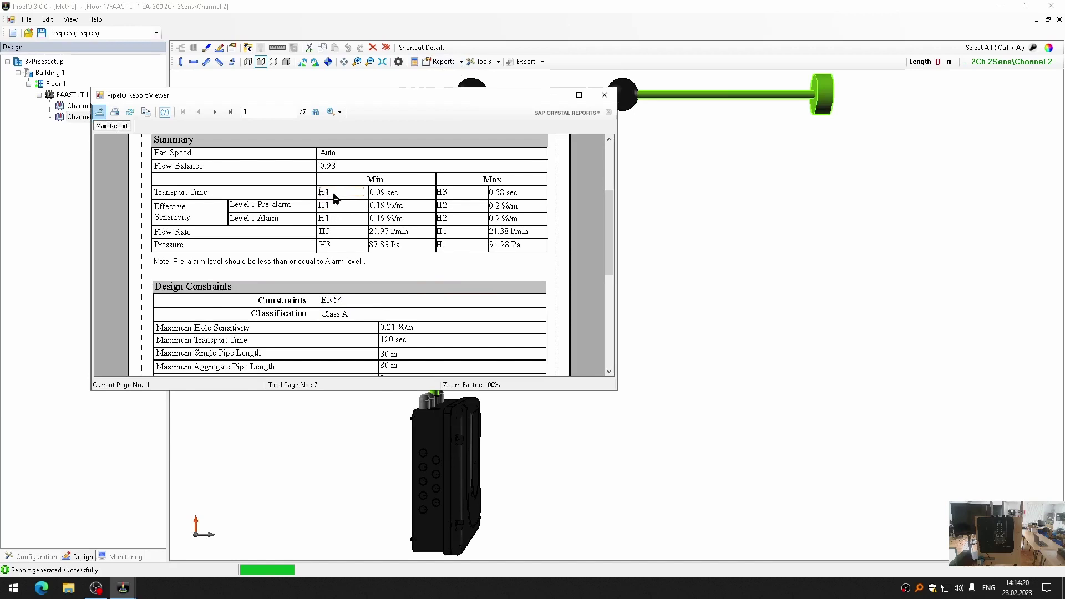
scroll(337, 198, "down", 6)
scroll(357, 209, "up", 9)
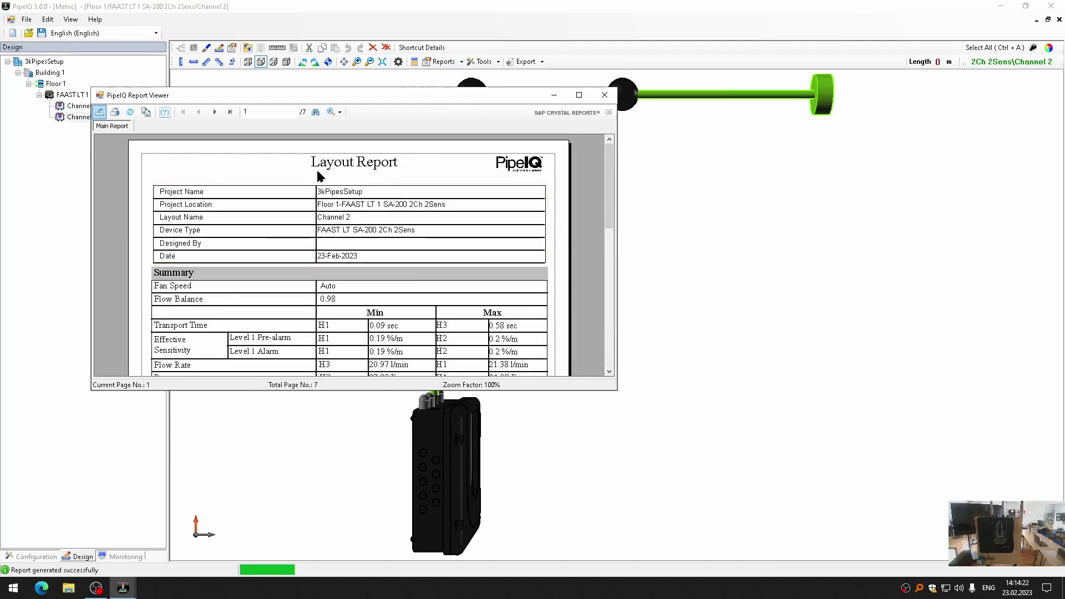
- Examine the pipe segments, drill schedule and sampling hole performance on page 2 of Channel 2's layout report
left_click(214, 112)
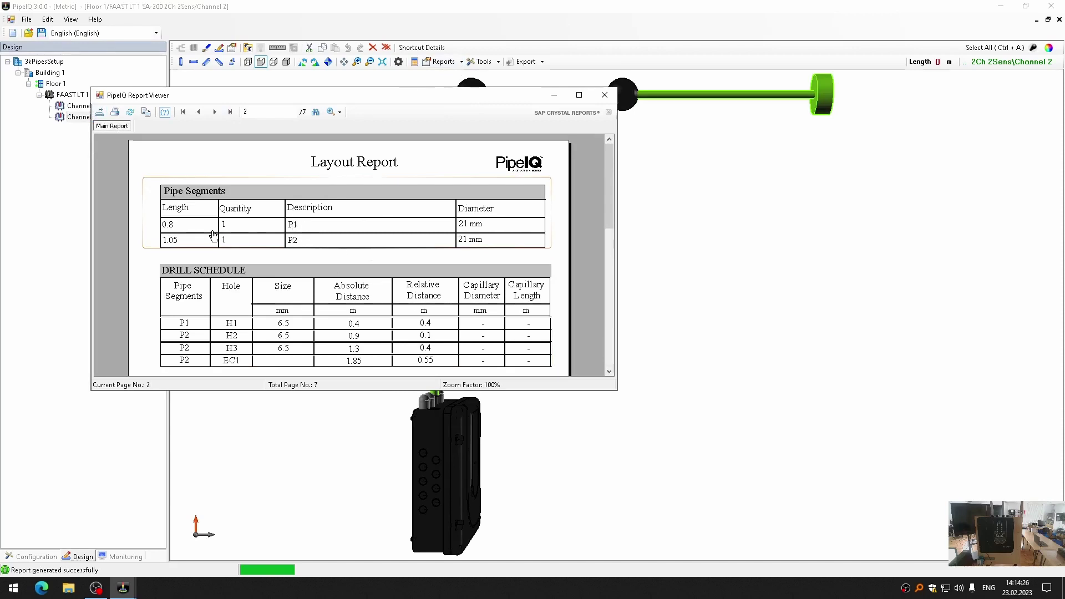
scroll(183, 238, "down", 6)
scroll(187, 255, "up", 3)
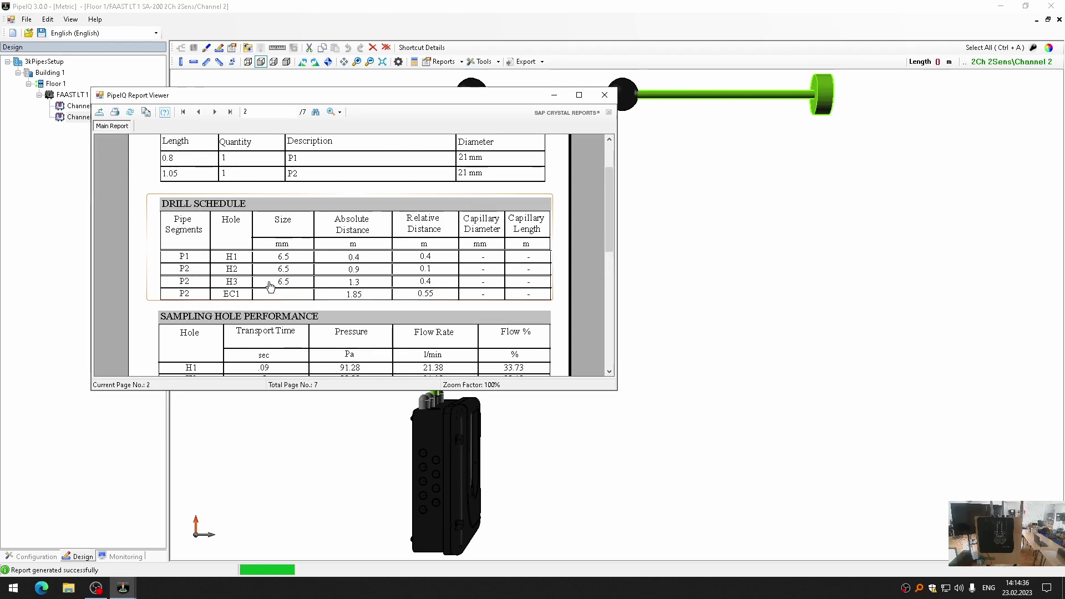
left_click(183, 298)
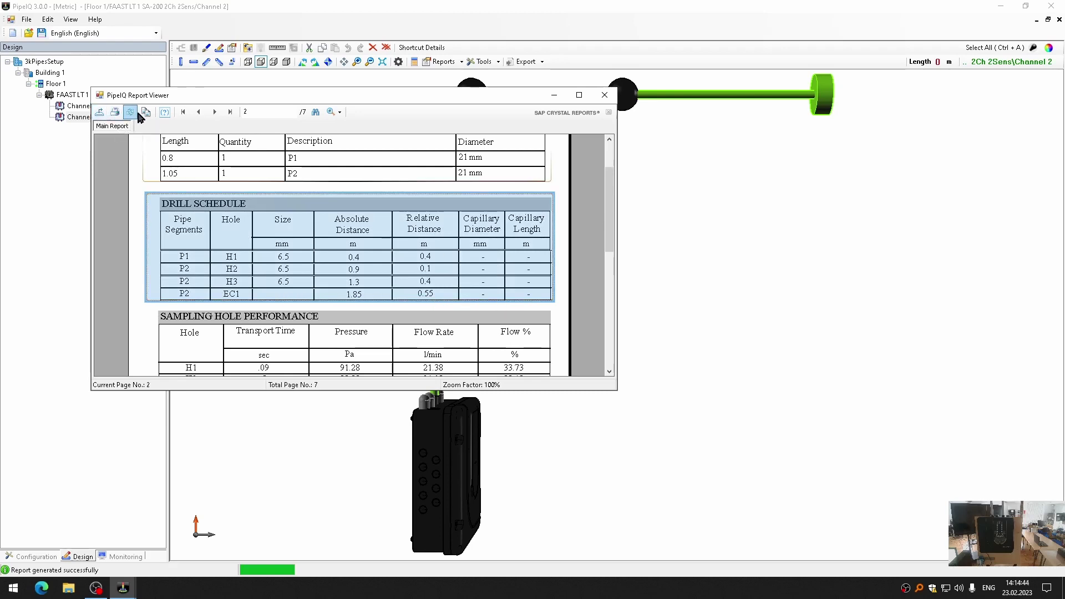
- Export Channel 2's layout report as a PDF to the Desktop under the suggested file name and close the report viewer
left_click(100, 114)
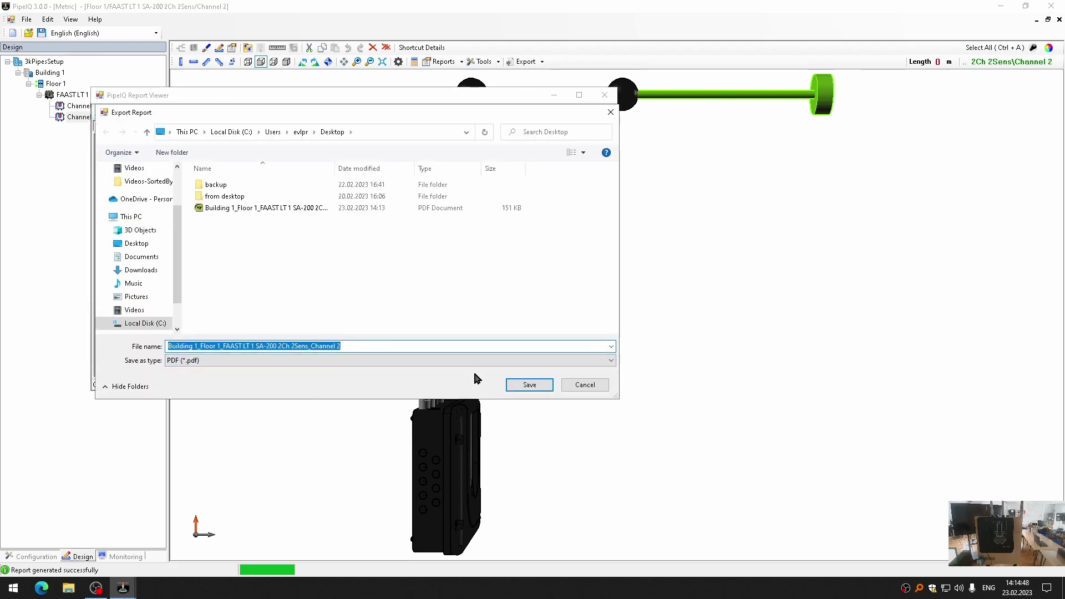
left_click(518, 384)
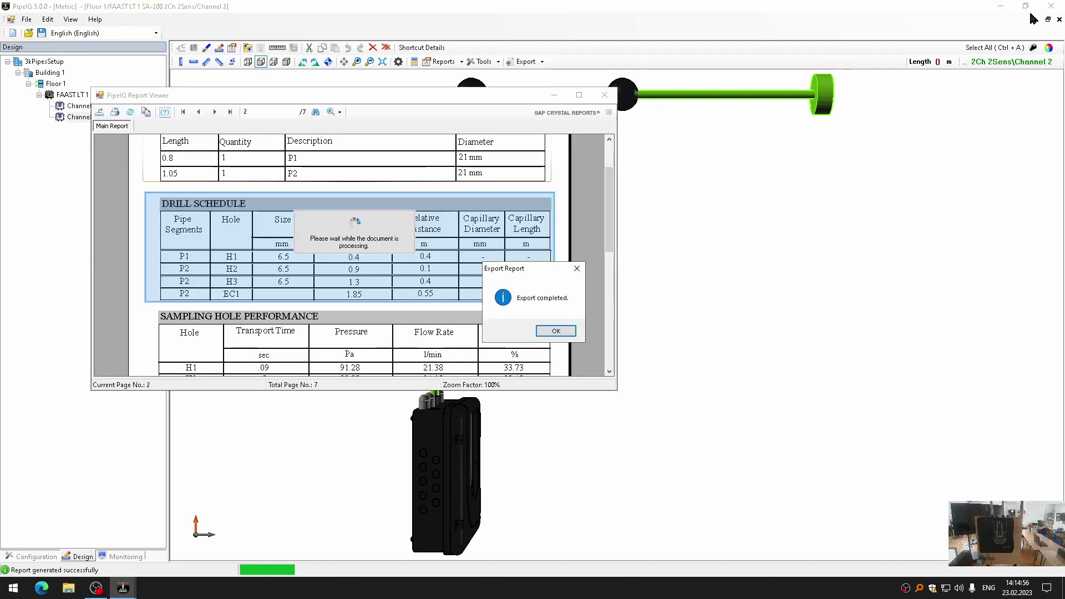
left_click(556, 331)
left_click(605, 95)
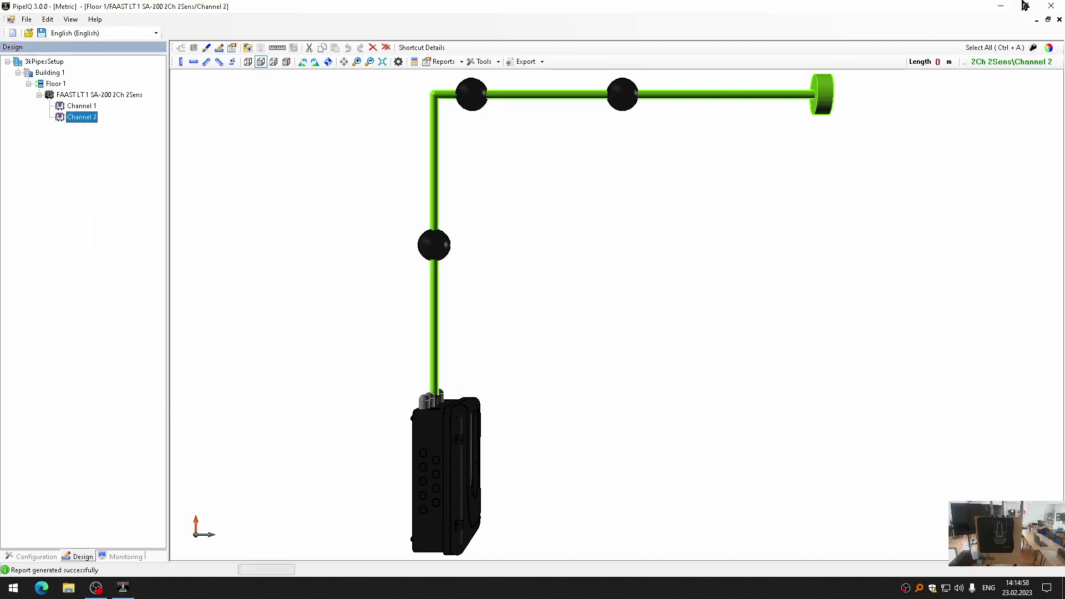
- Open the exported Channel 2 PDF from the desktop, check its summary and drill schedule, and close it
left_click(1000, 6)
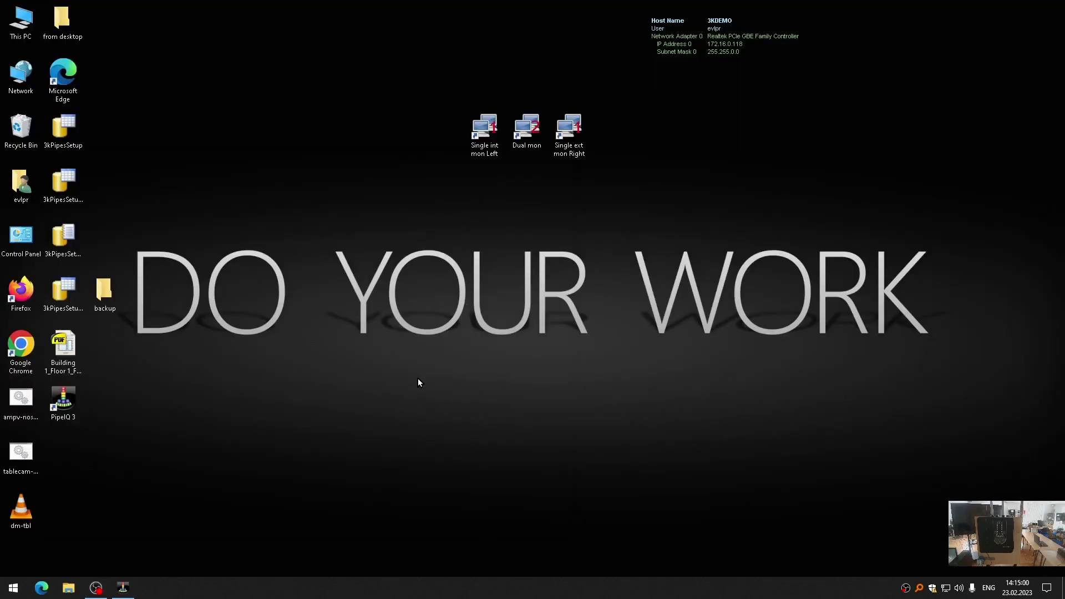
left_click(75, 455)
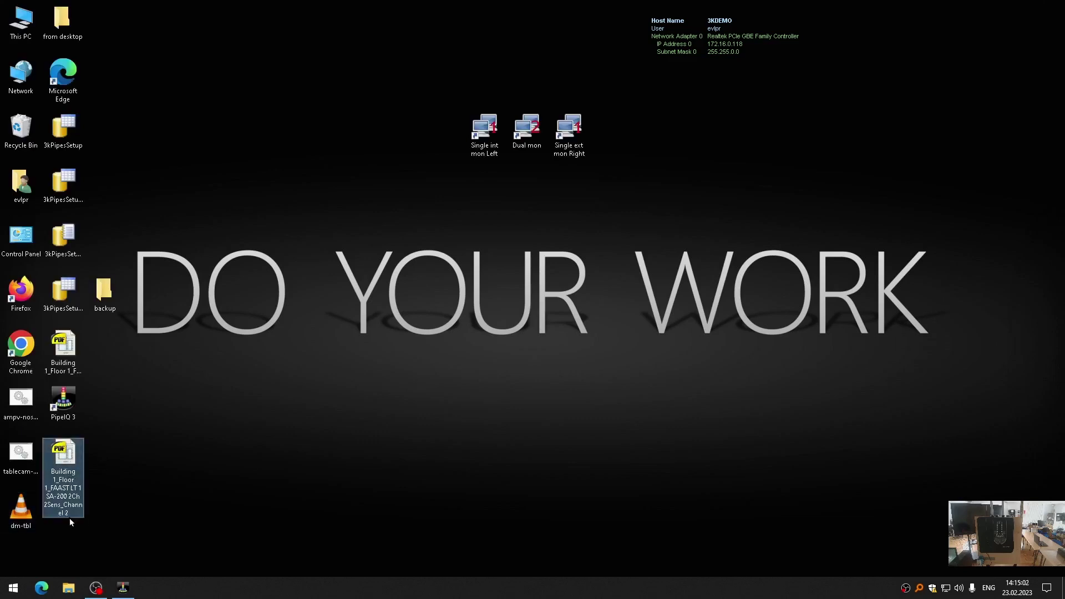
double_click(71, 470)
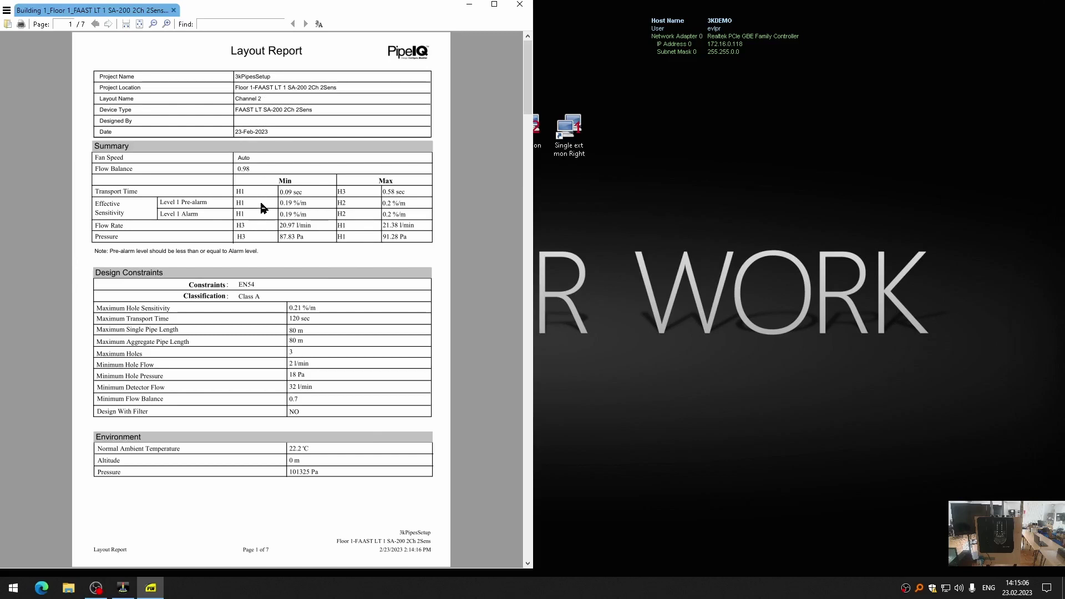
scroll(266, 366, "down", 10)
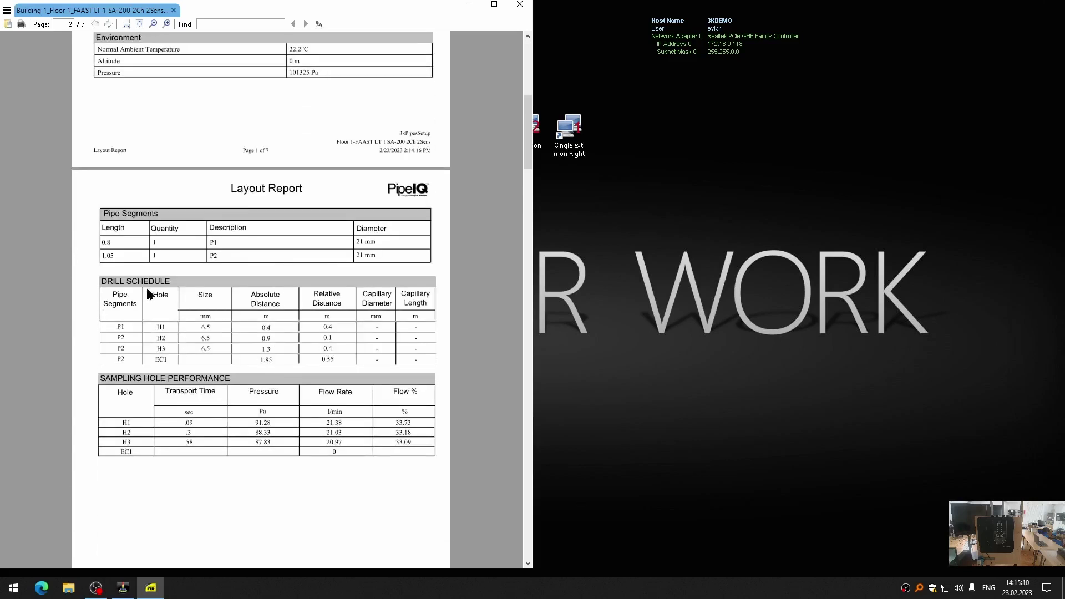
left_click(526, 10)
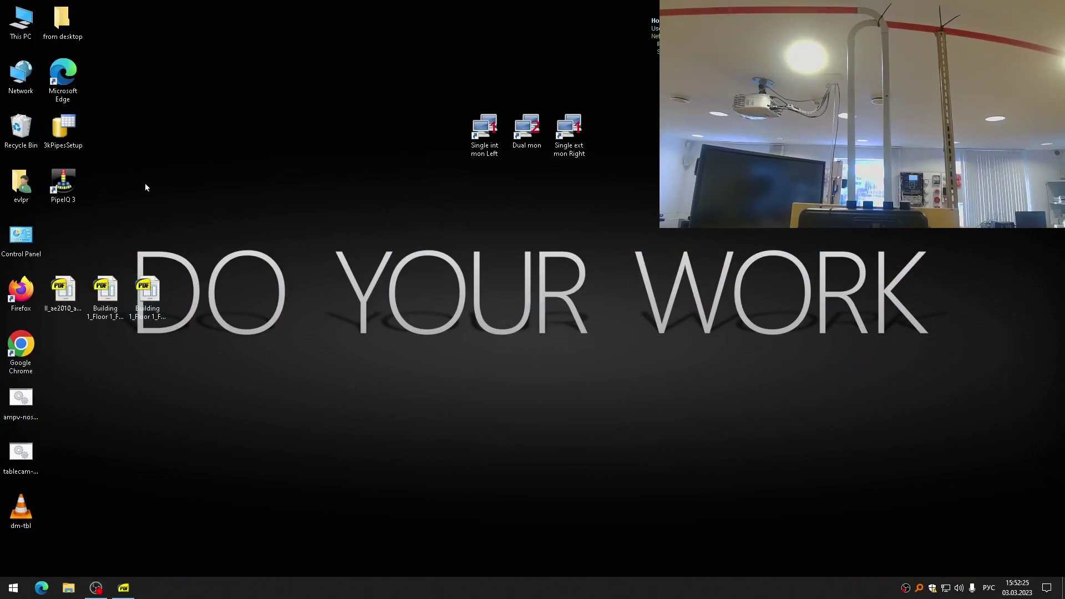
- Switch to the accessories PDF ll_ae2010_acc_mew01860_rev_7.pdf and select the article number ASP-BIT of the drill set
key("alt+Tab")
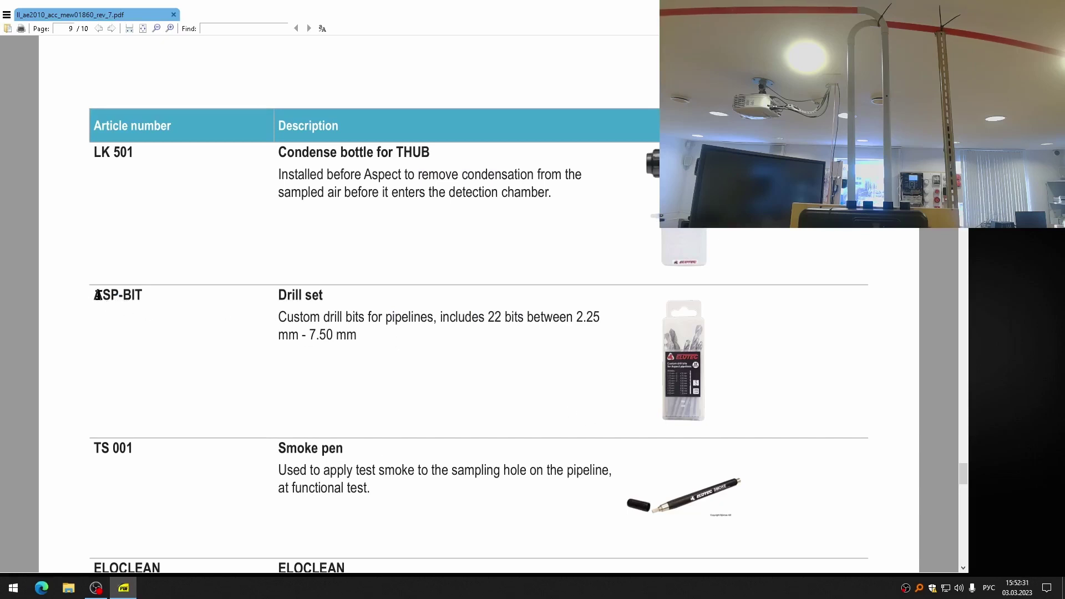
left_click_drag(97, 295, 138, 294)
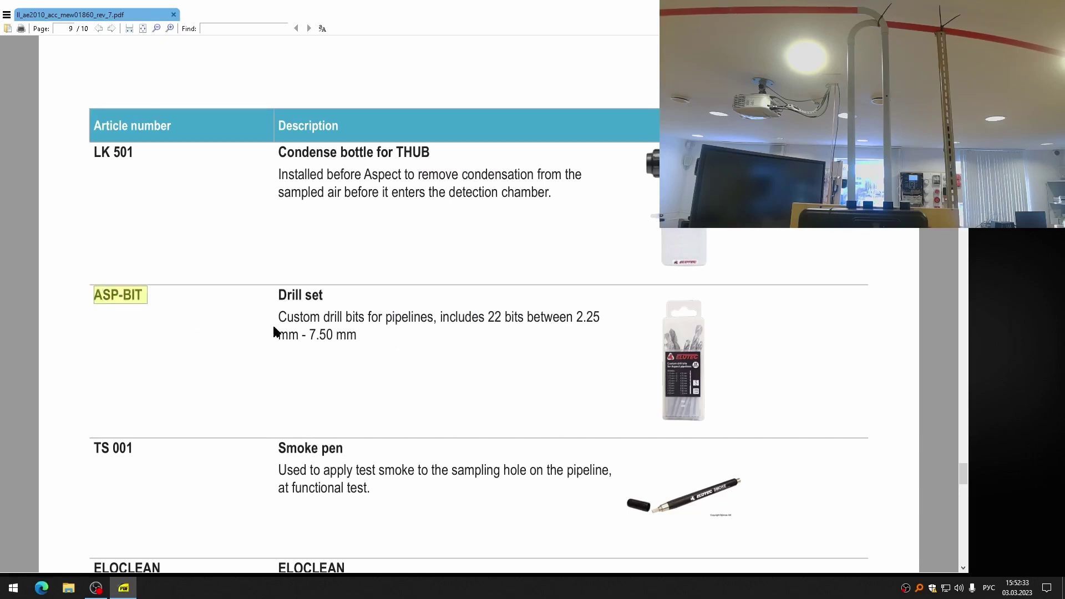